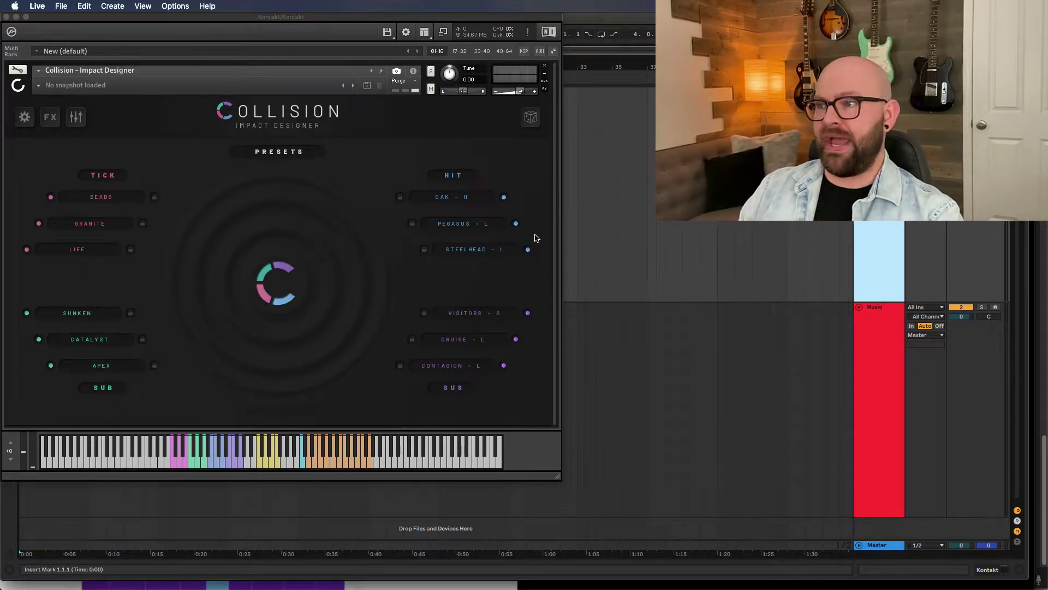
Step: Browse Collision's presets and the alternative Tick sounds for the BEADS slot
click(885, 361)
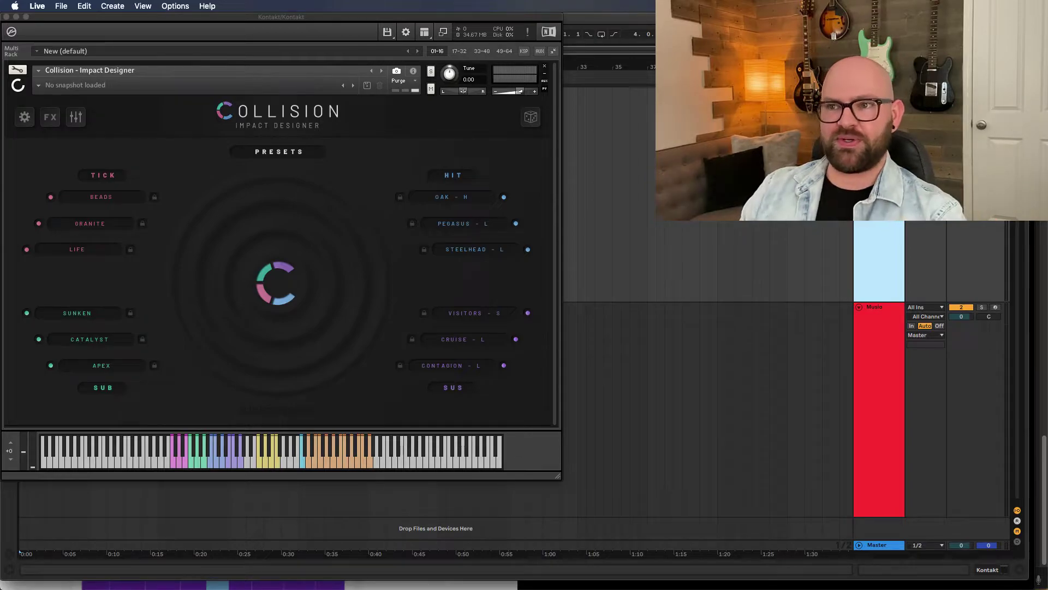
click(19, 552)
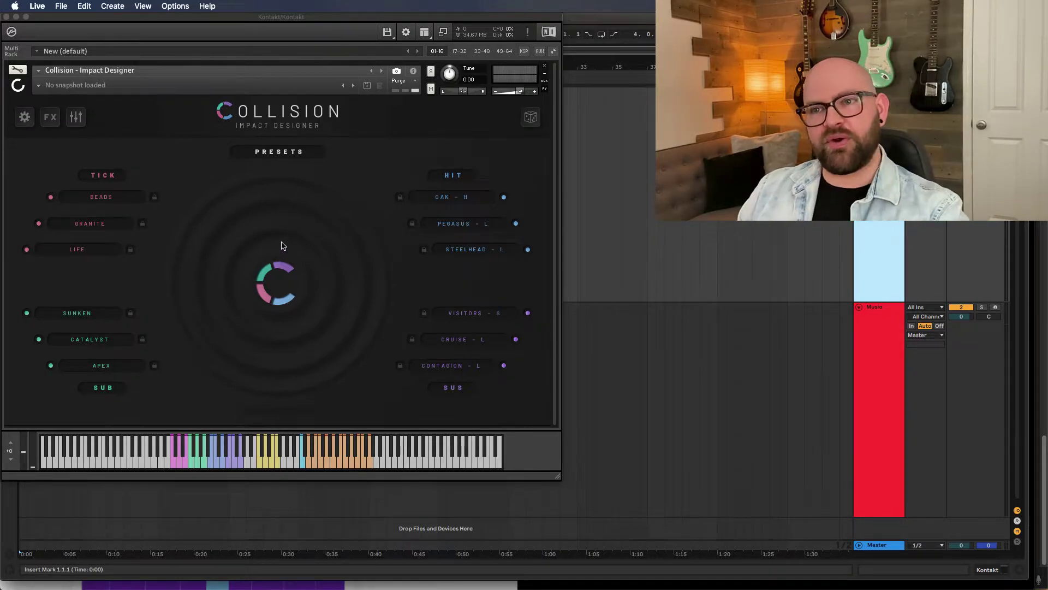
click(285, 152)
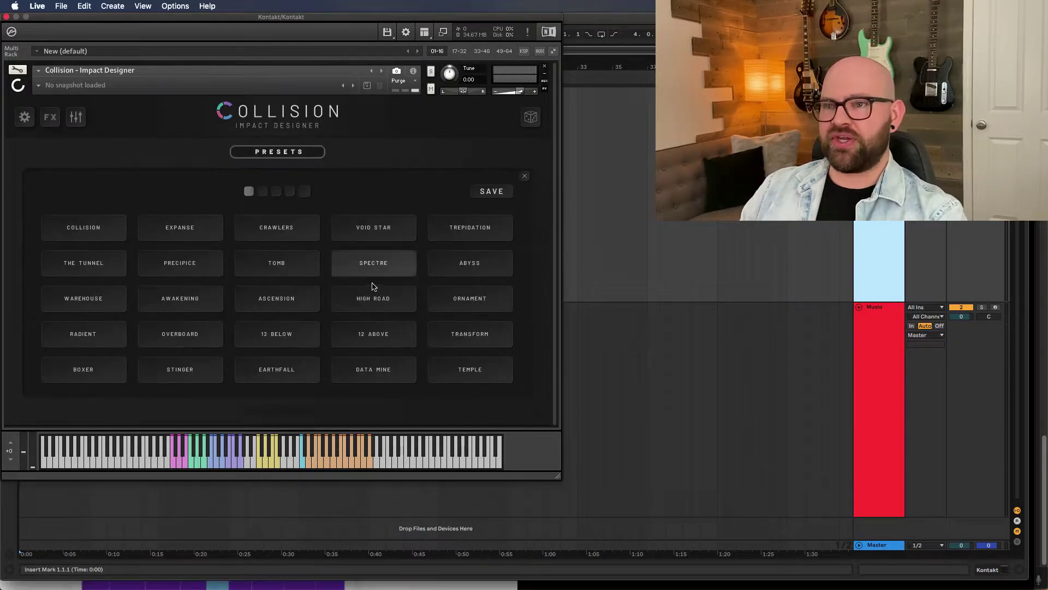
click(294, 156)
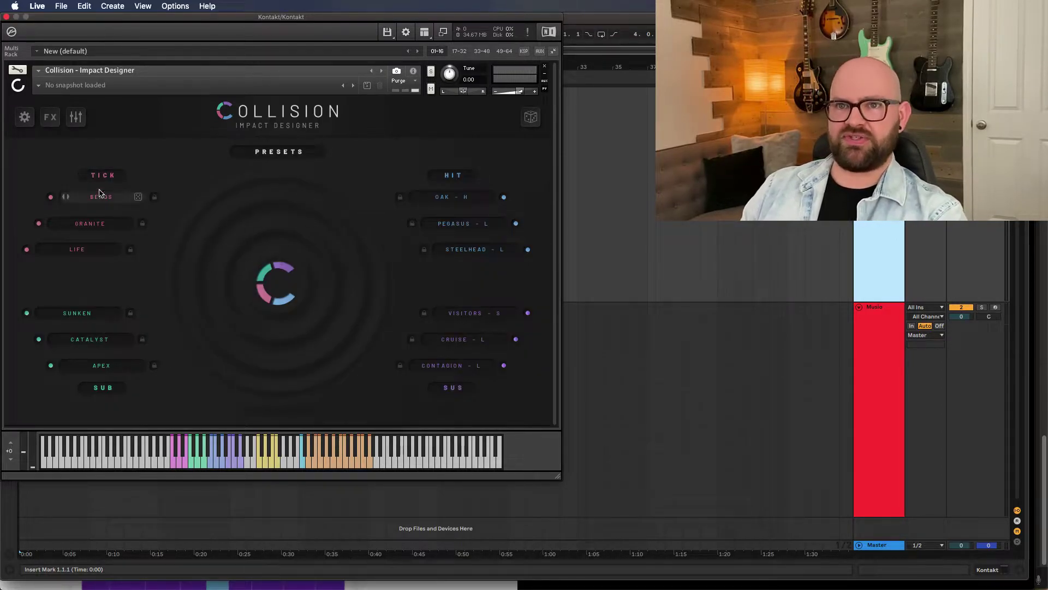
click(101, 197)
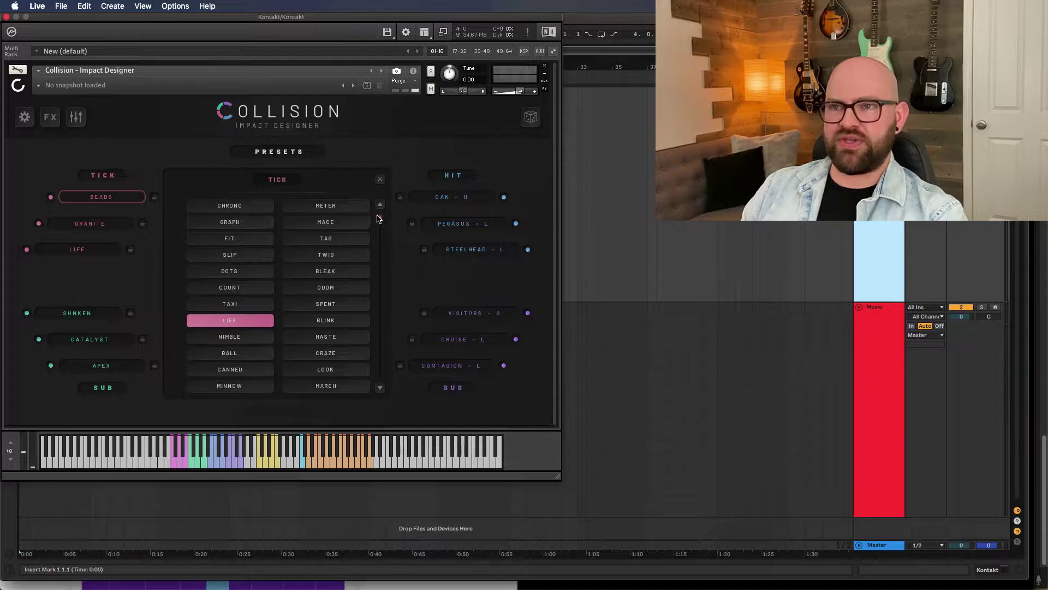
scroll(289, 257, down, 5)
click(101, 196)
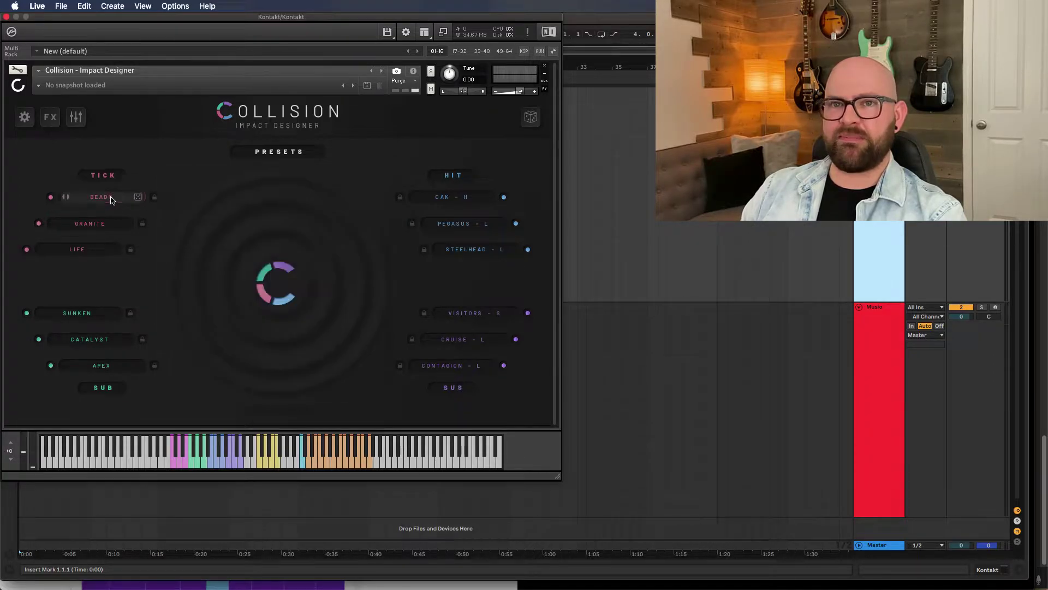
Step: Step through the CATALYST, VISITORS, STEELHEAD, PEGASUS and OAK - H layers, viewing OAK - H's EQ, source and LFO
click(24, 116)
click(68, 339)
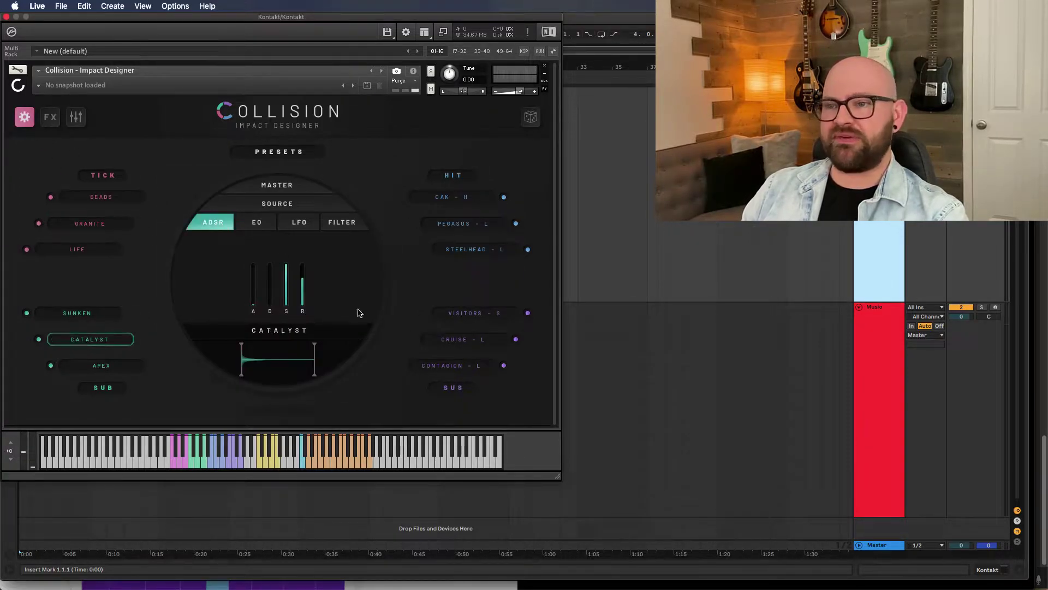
click(458, 313)
click(468, 252)
click(458, 223)
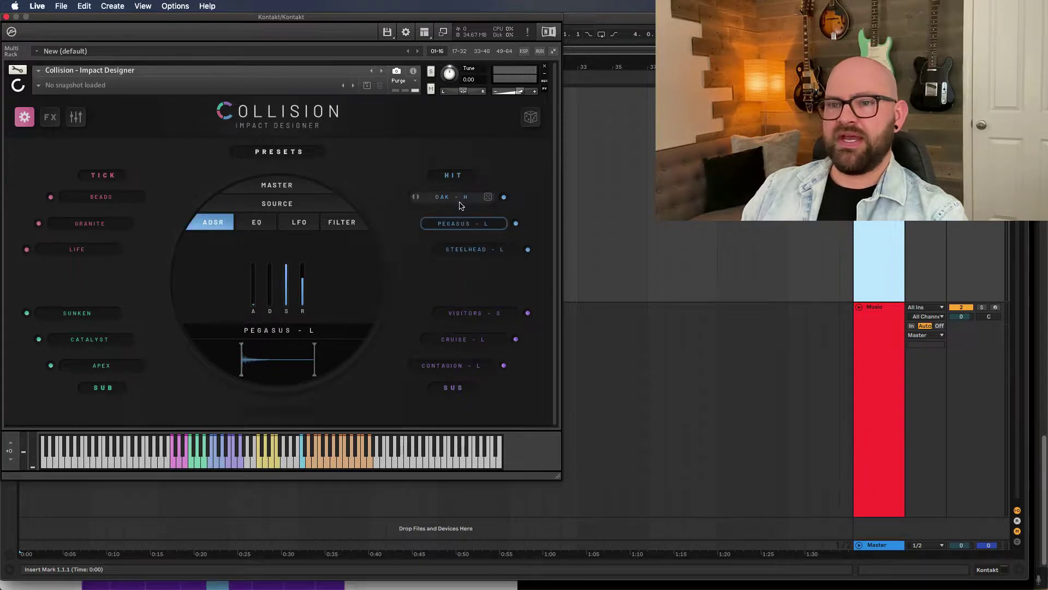
click(452, 197)
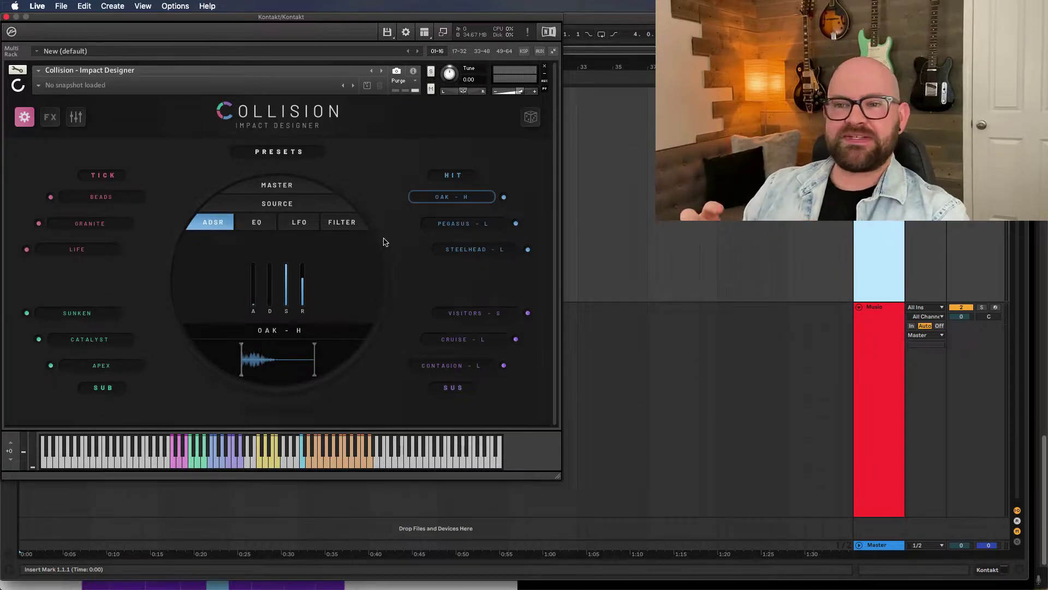
click(257, 222)
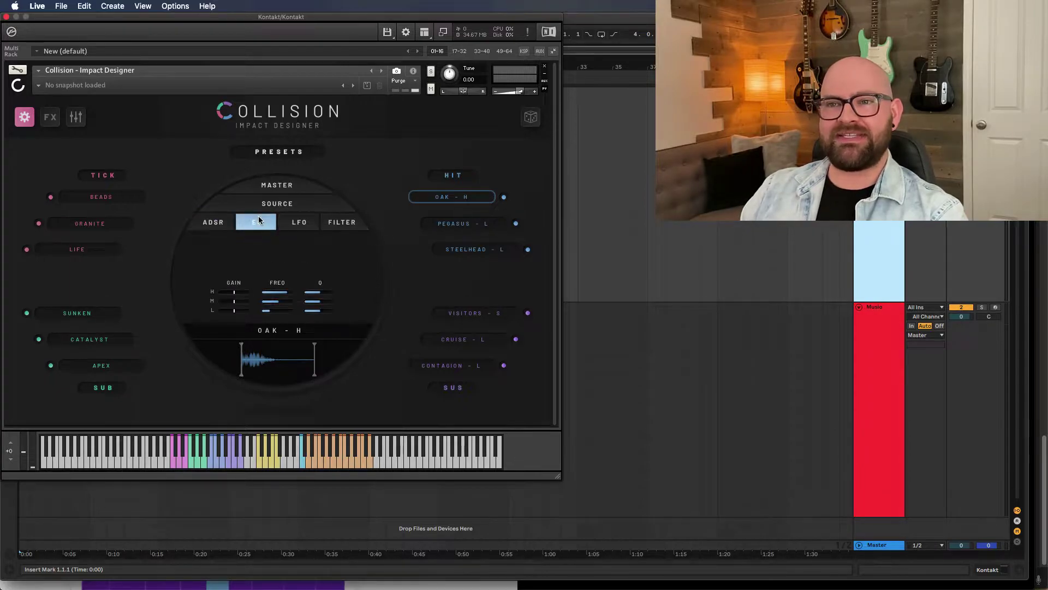
click(277, 203)
click(298, 225)
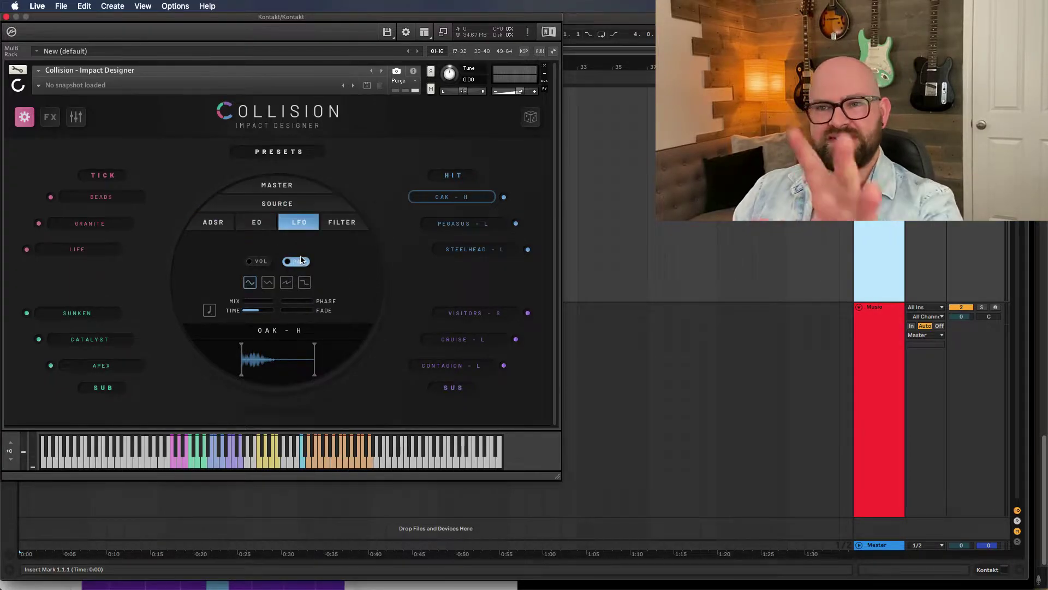
Step: Review the Stomp, reverb and delay effects, centre the Lo-Fi pad setting, and show the layer mixer
click(54, 125)
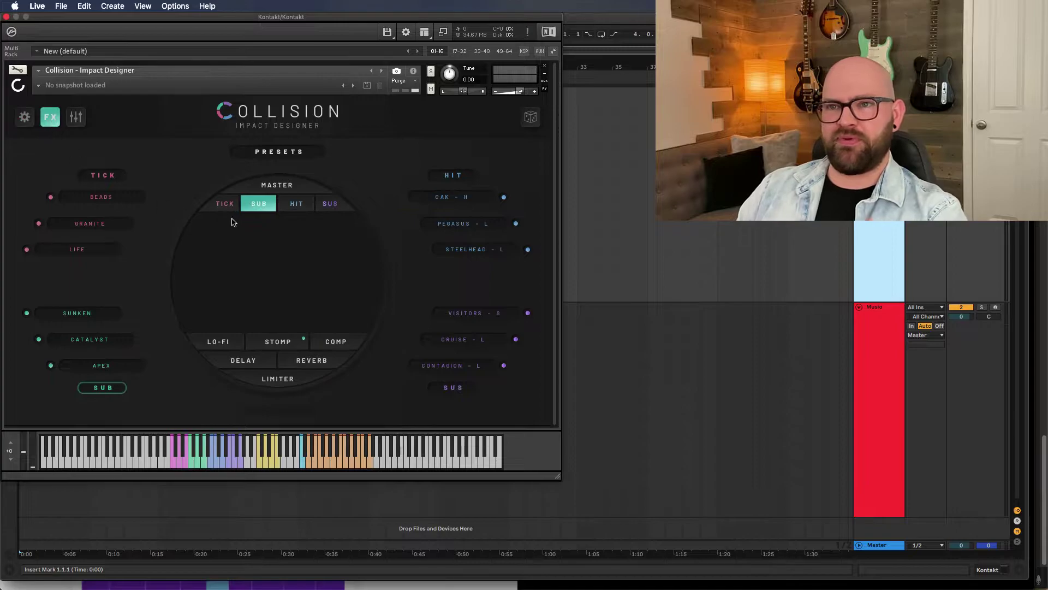
click(280, 343)
click(312, 361)
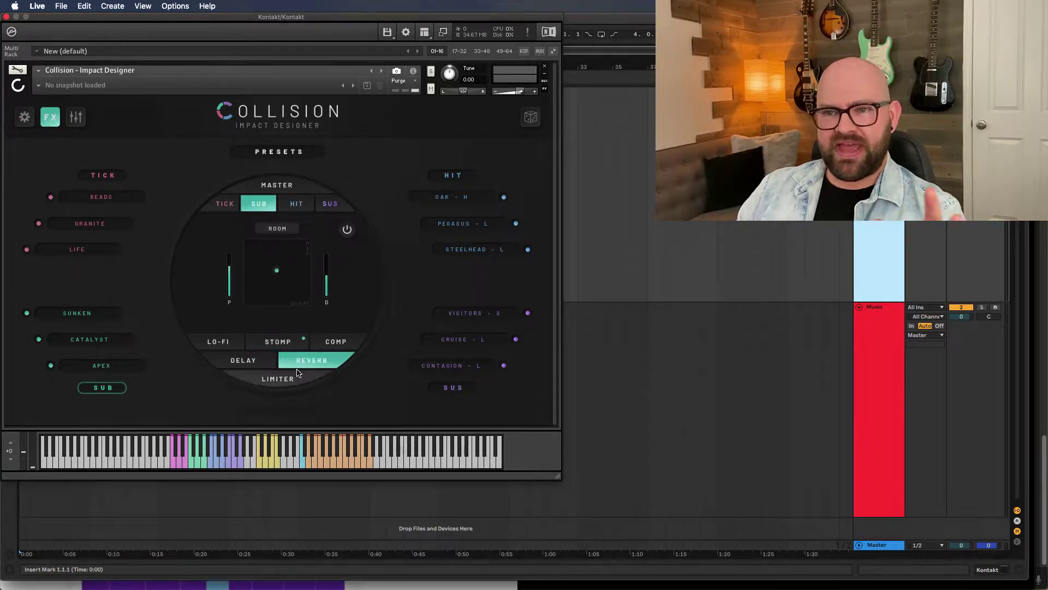
click(243, 360)
click(218, 342)
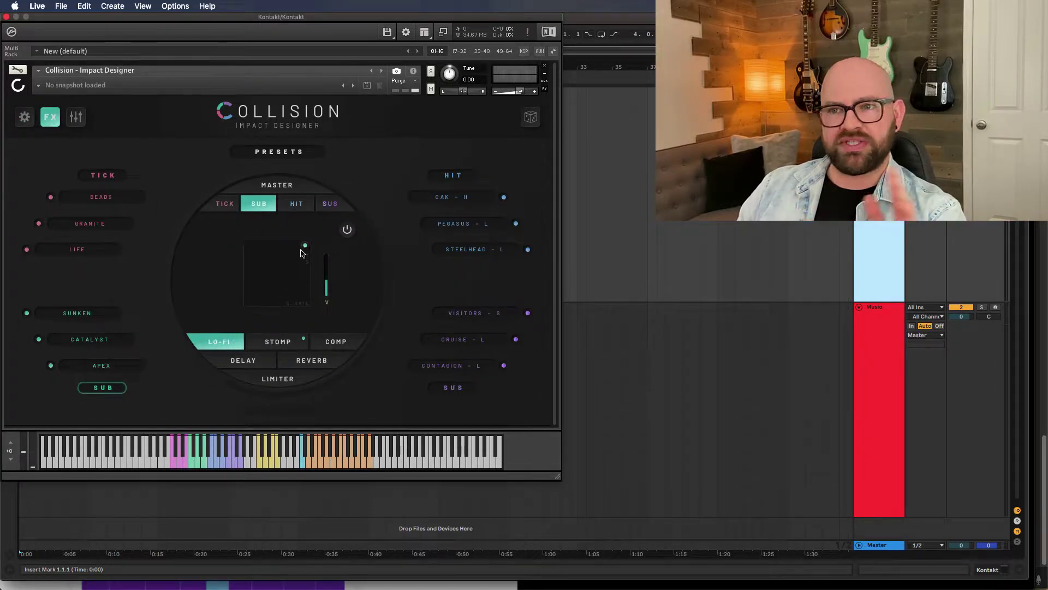
drag(301, 250, 268, 284)
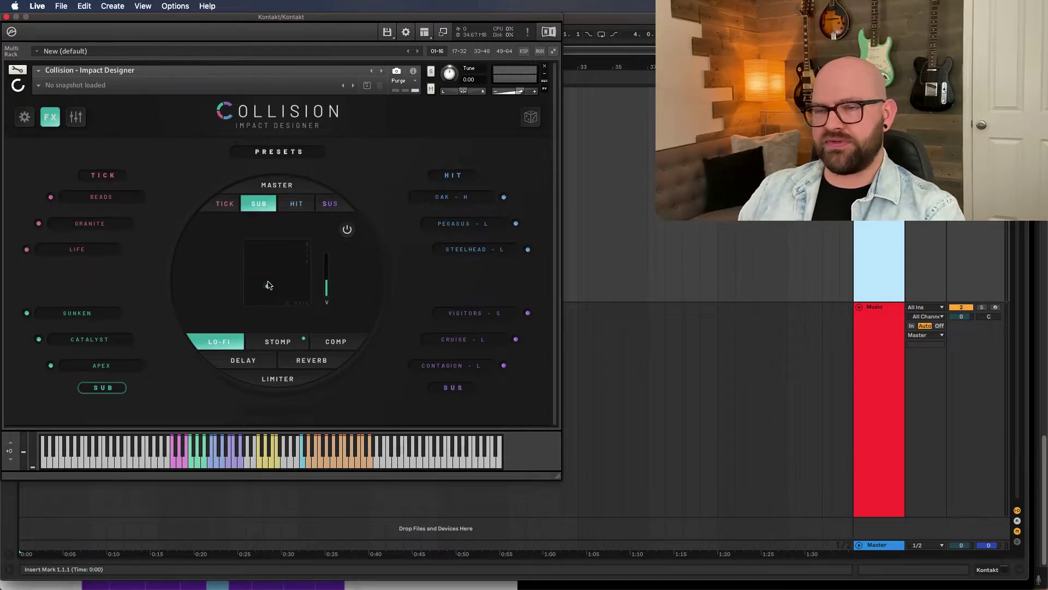
click(71, 119)
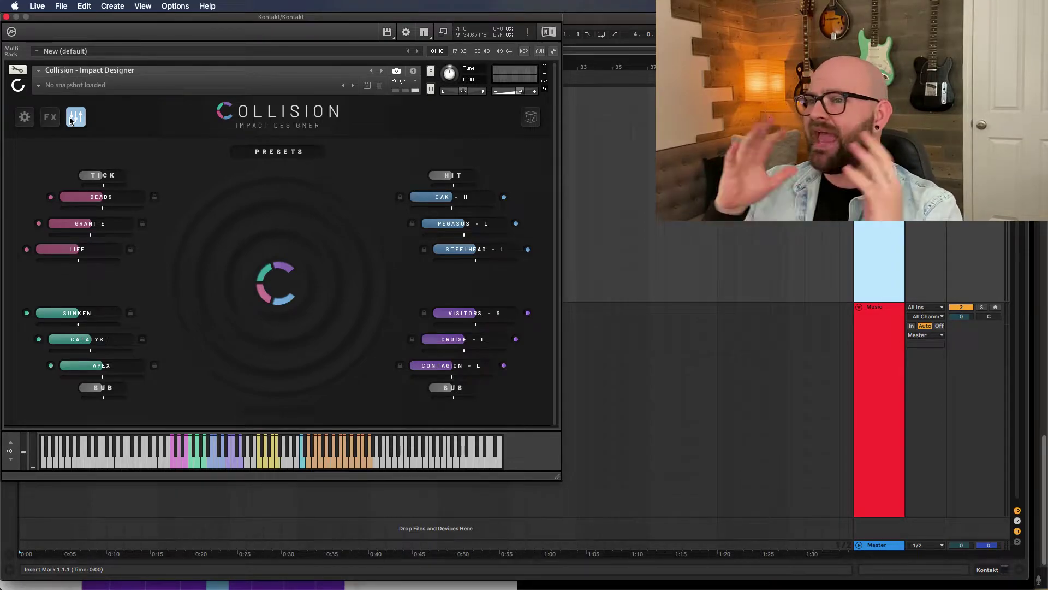
Step: Leave layer editing for Collision's main page, check the Musio track, and glance at the PRESETS grid
click(25, 118)
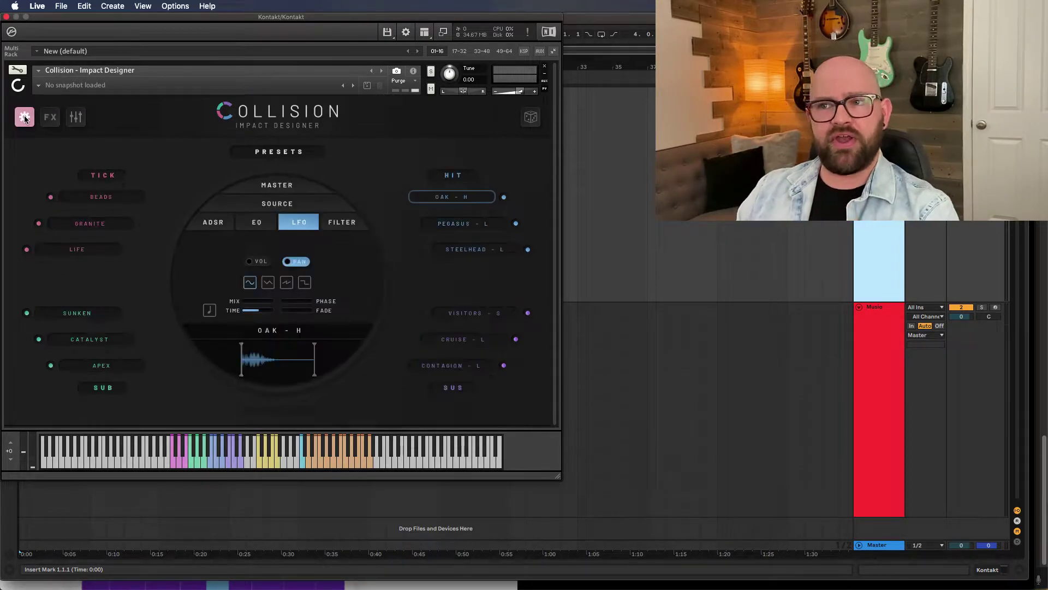
click(25, 118)
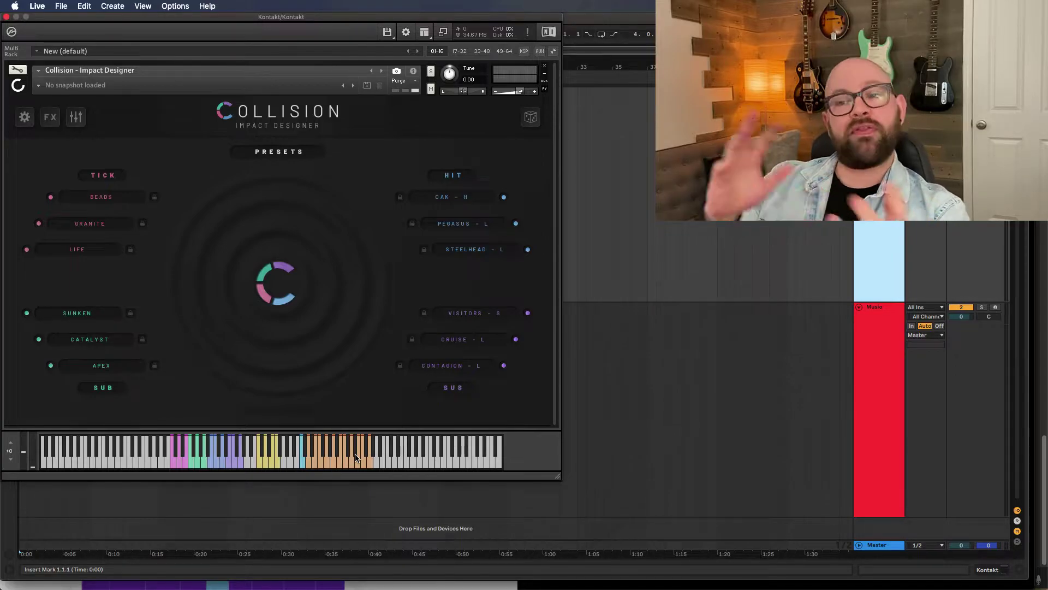
click(882, 361)
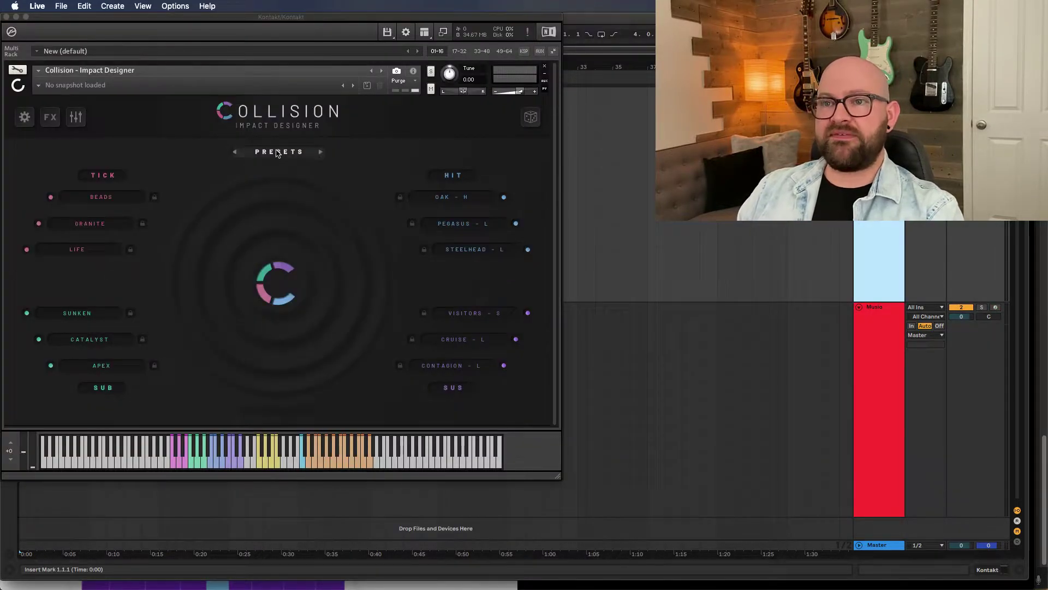
click(277, 153)
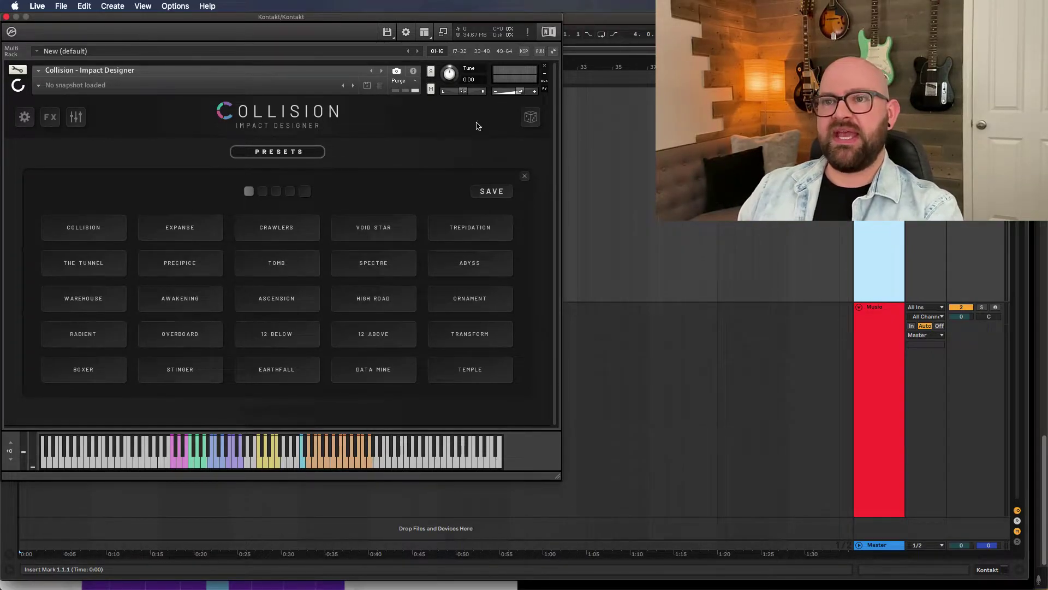
click(289, 154)
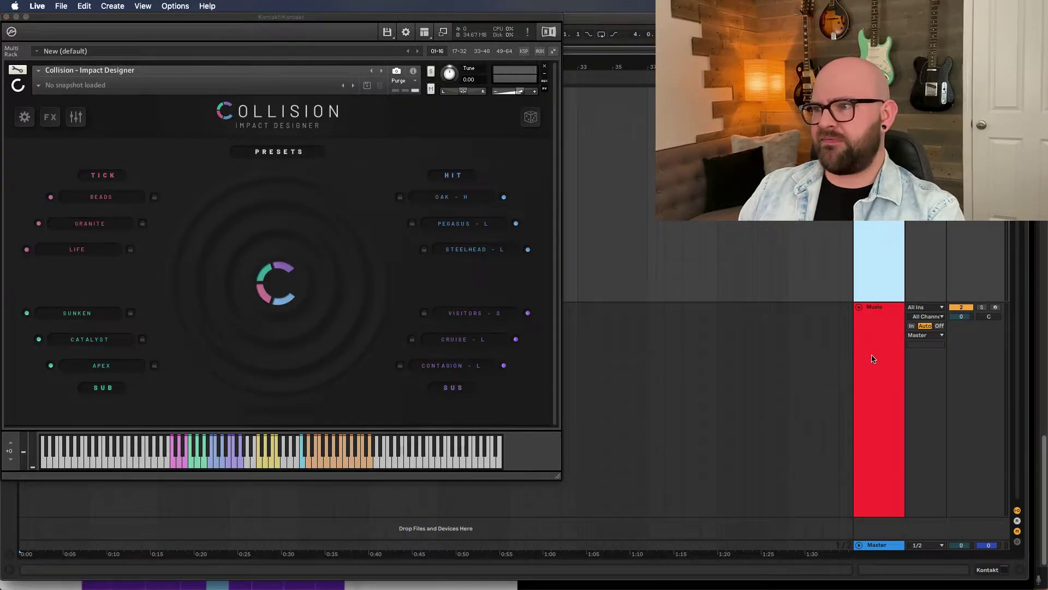
click(873, 359)
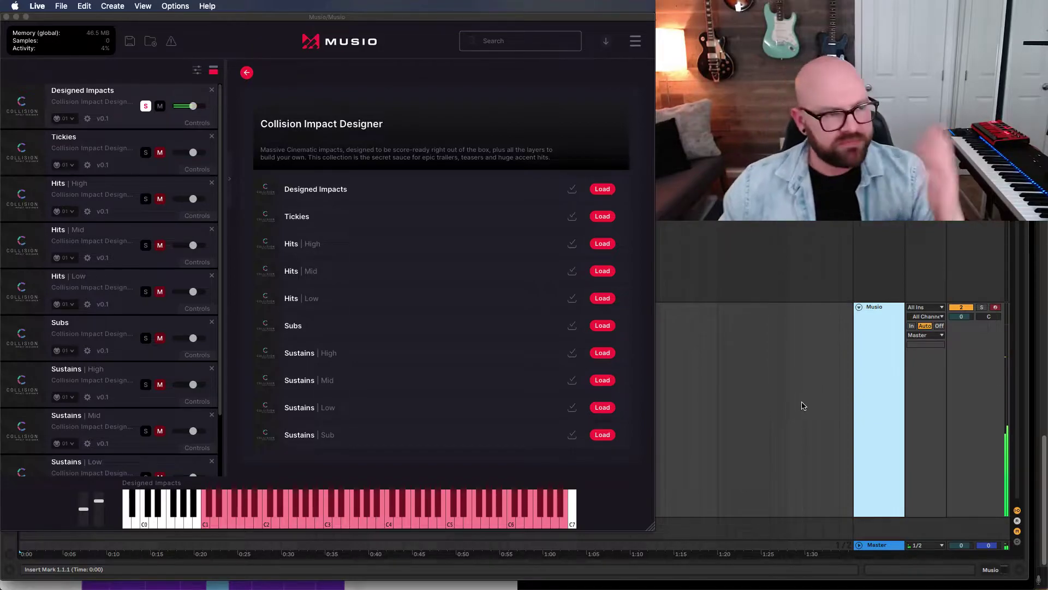
click(879, 263)
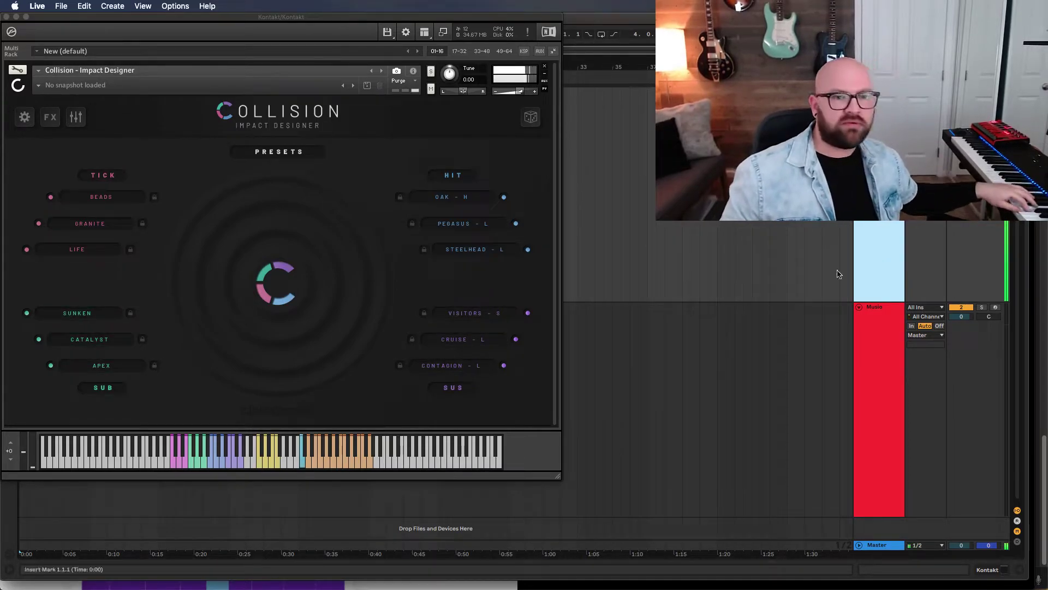
Step: Load the High Road preset, then the Awakening preset
click(281, 153)
click(371, 299)
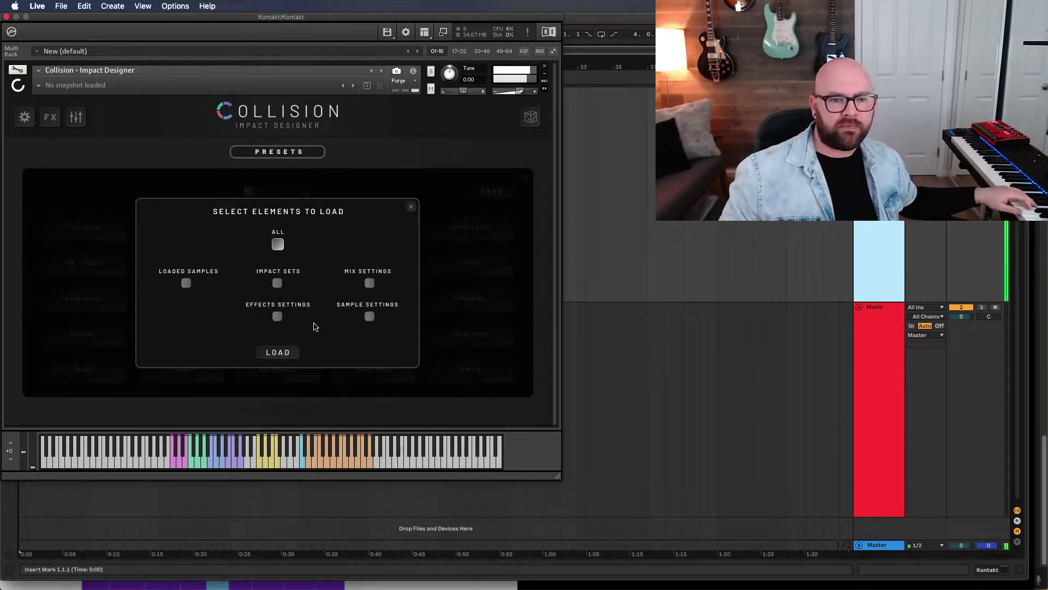
click(277, 352)
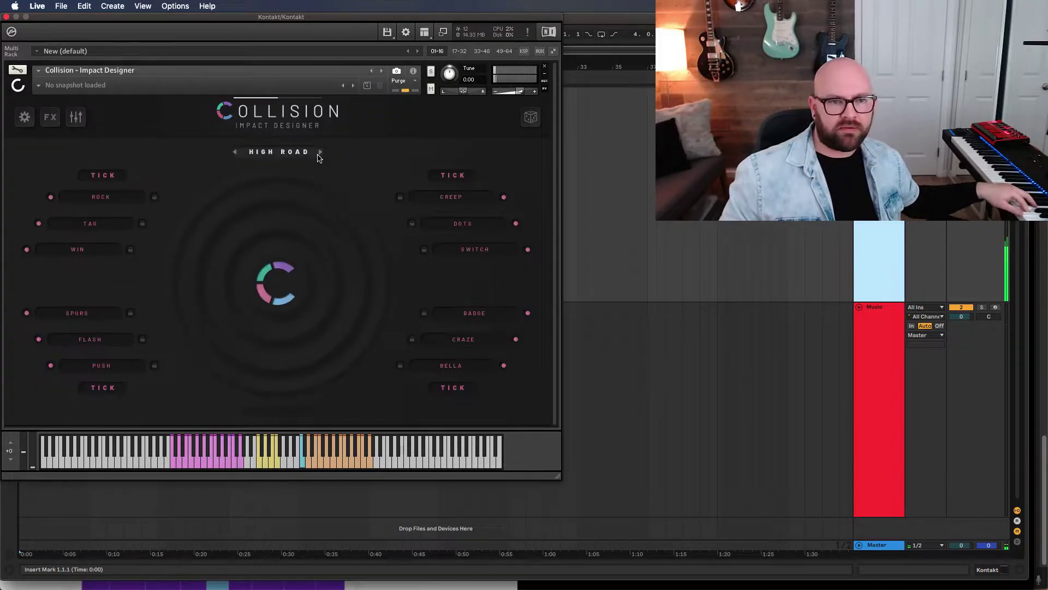
click(317, 153)
click(190, 297)
click(277, 352)
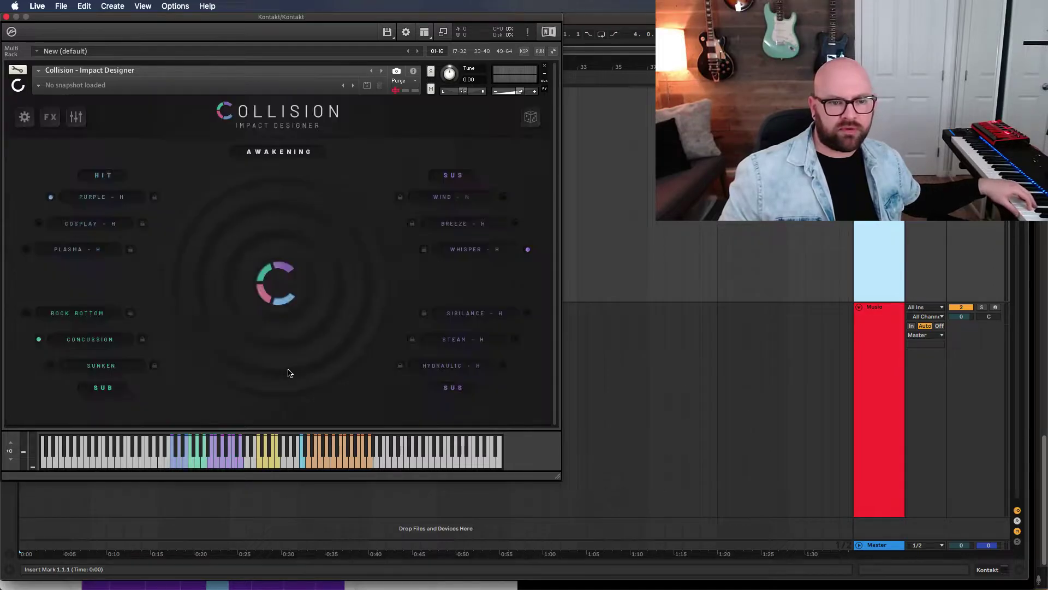
Step: Load the Radient preset, then Trepidation, and bring up the Musio instrument
click(277, 150)
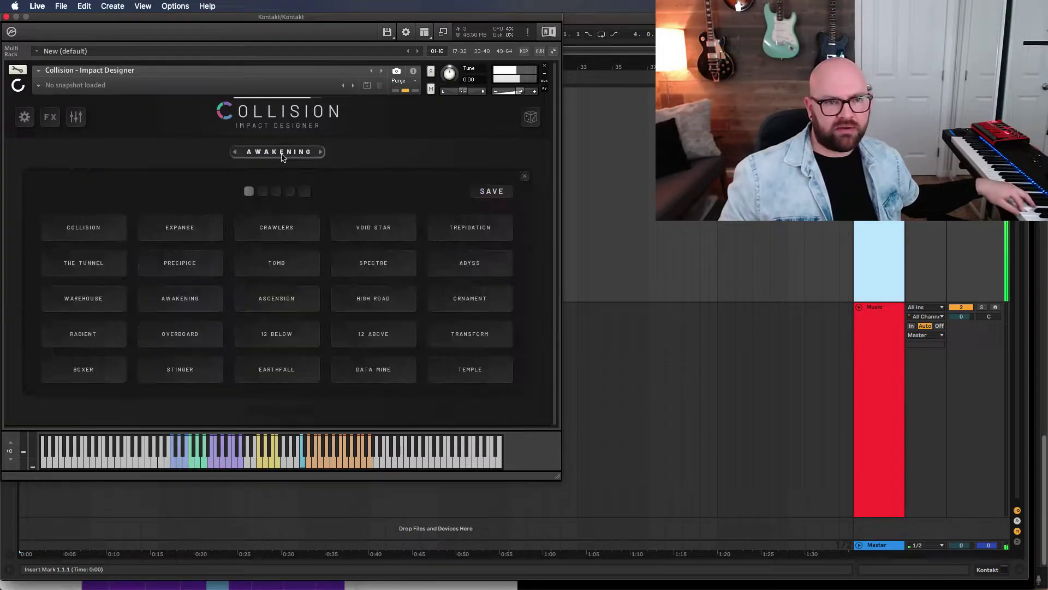
click(103, 335)
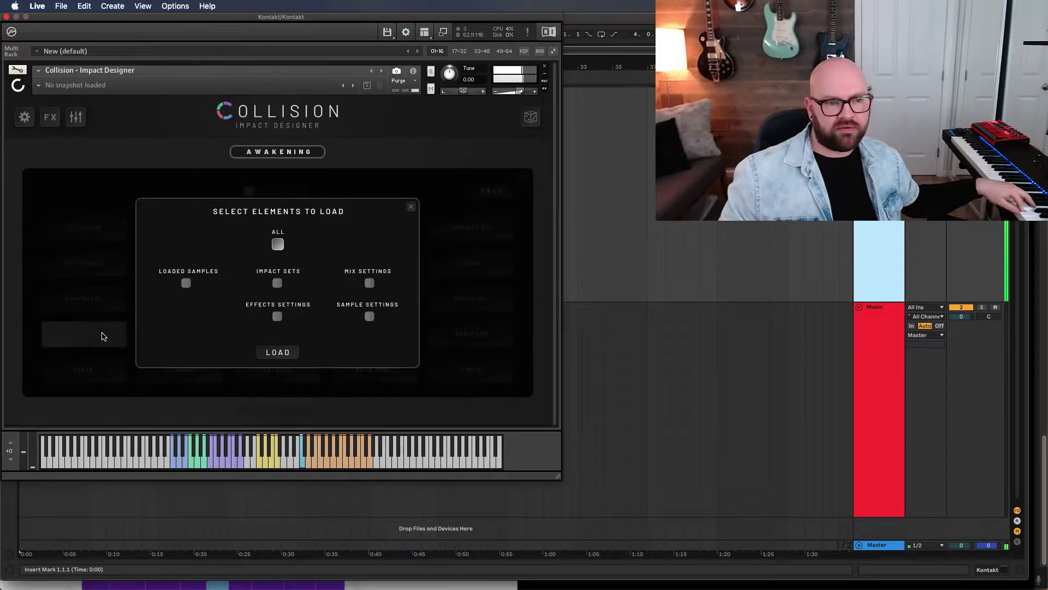
click(291, 352)
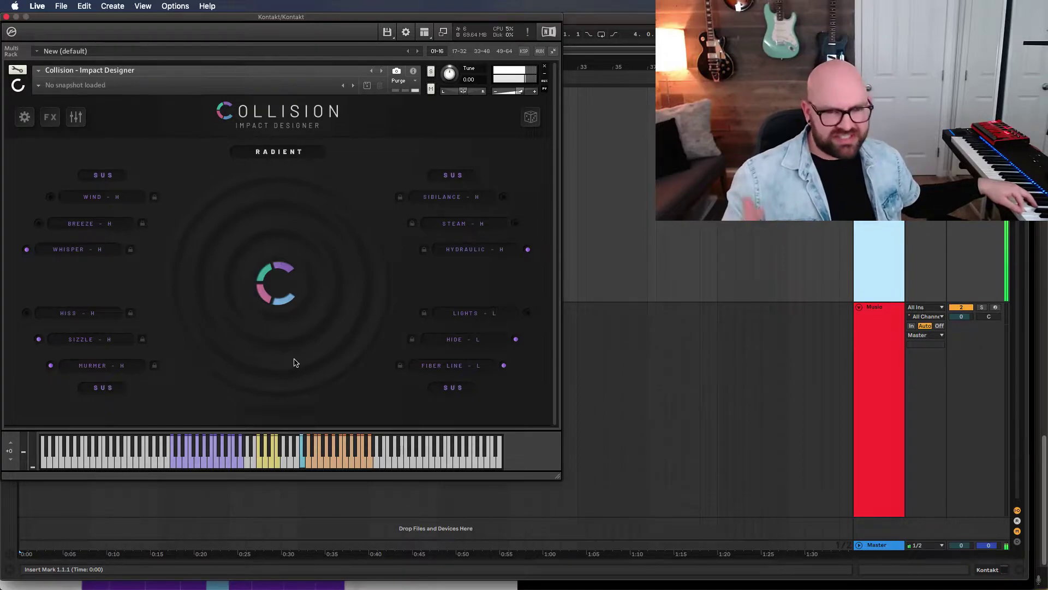
click(278, 152)
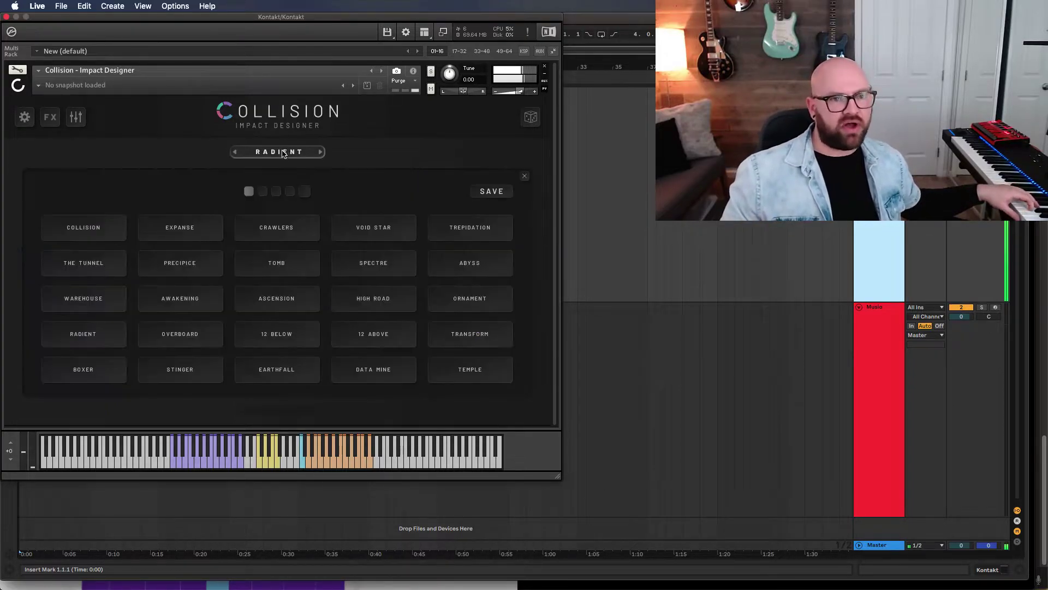
click(466, 236)
click(278, 352)
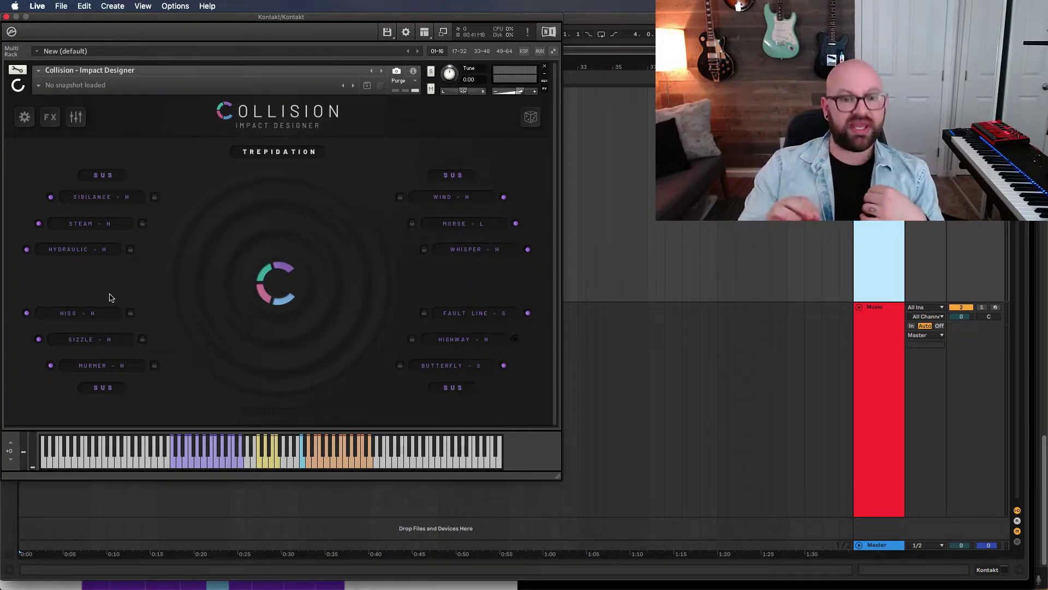
click(888, 363)
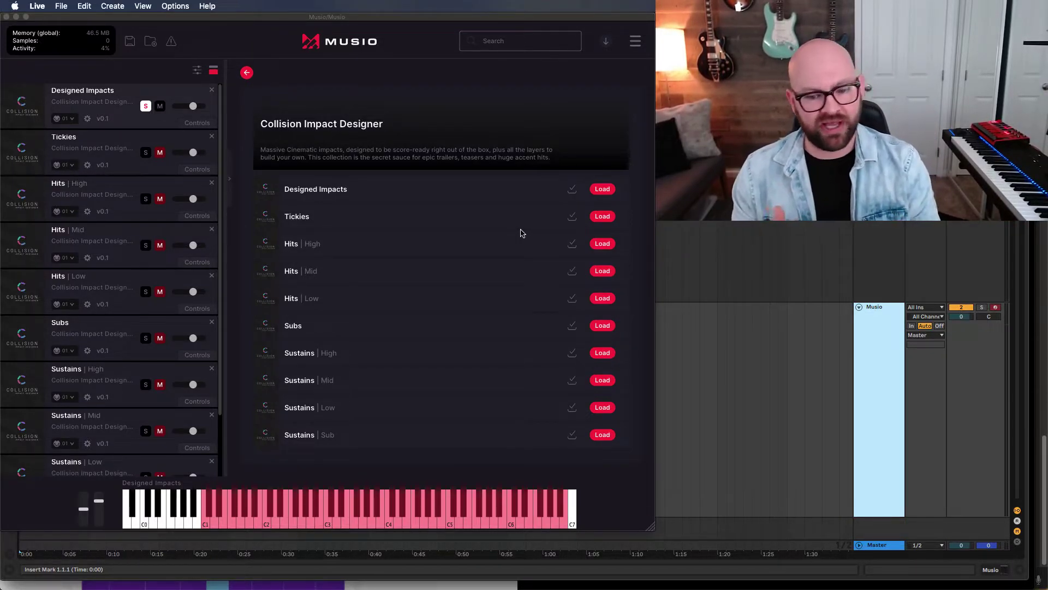
Step: Solo the Tickies, Hits High, Hits Mid, Hits Low and Subs layers one at a time
click(146, 106)
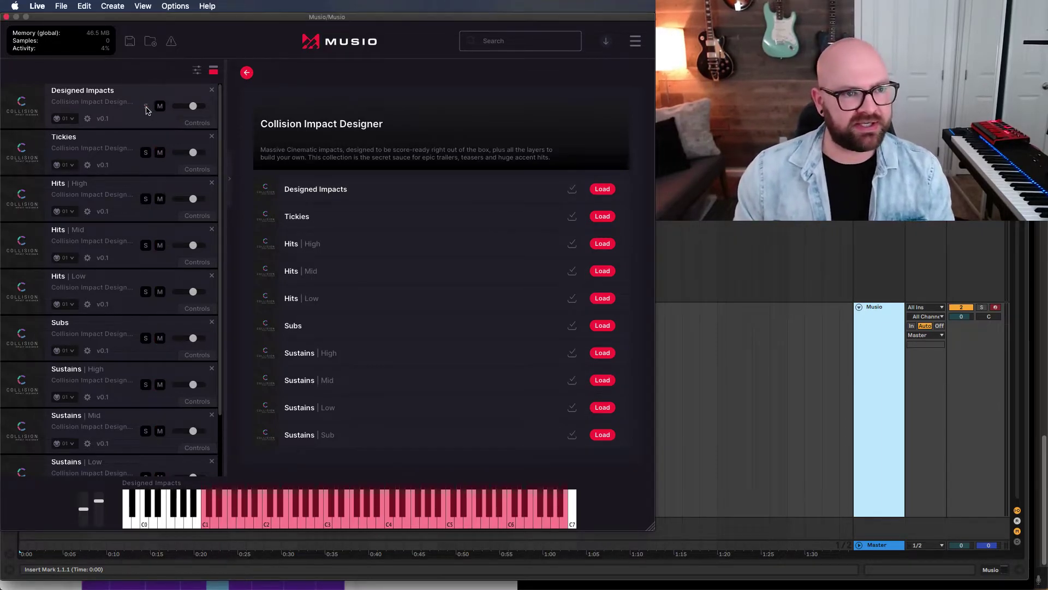
click(146, 153)
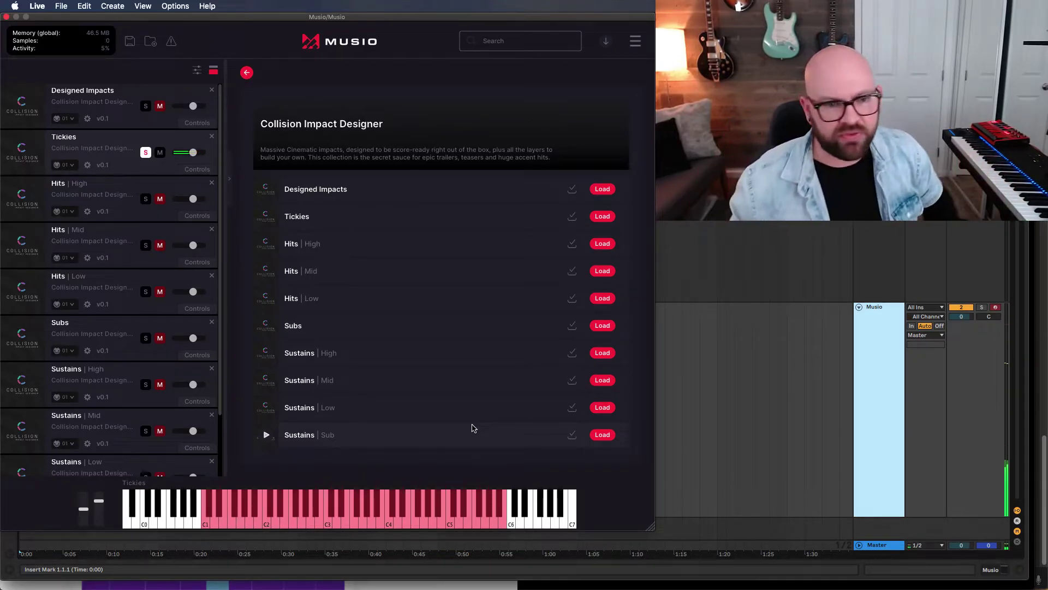
click(146, 153)
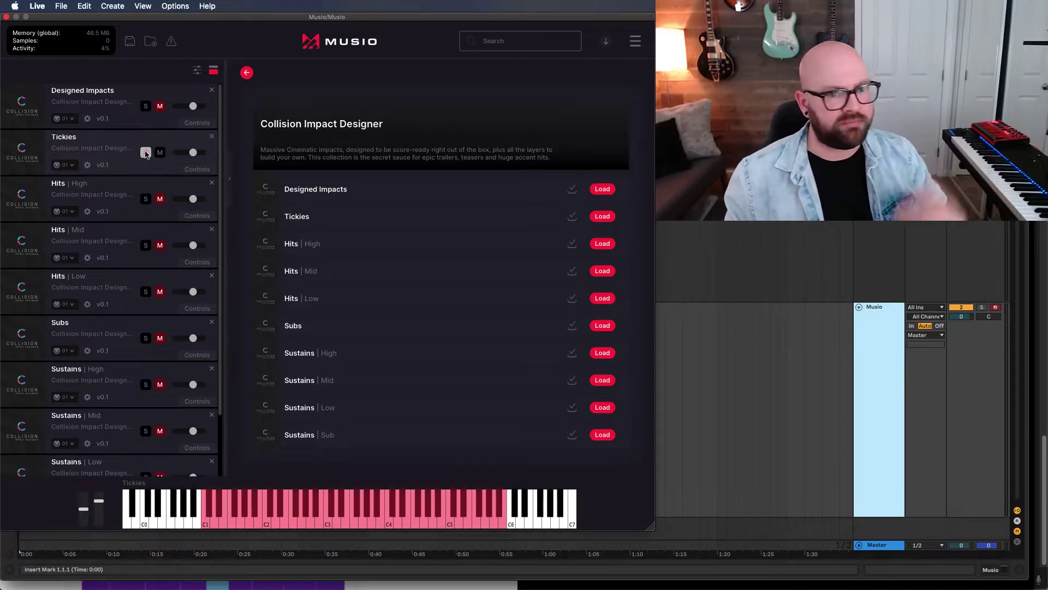
click(146, 153)
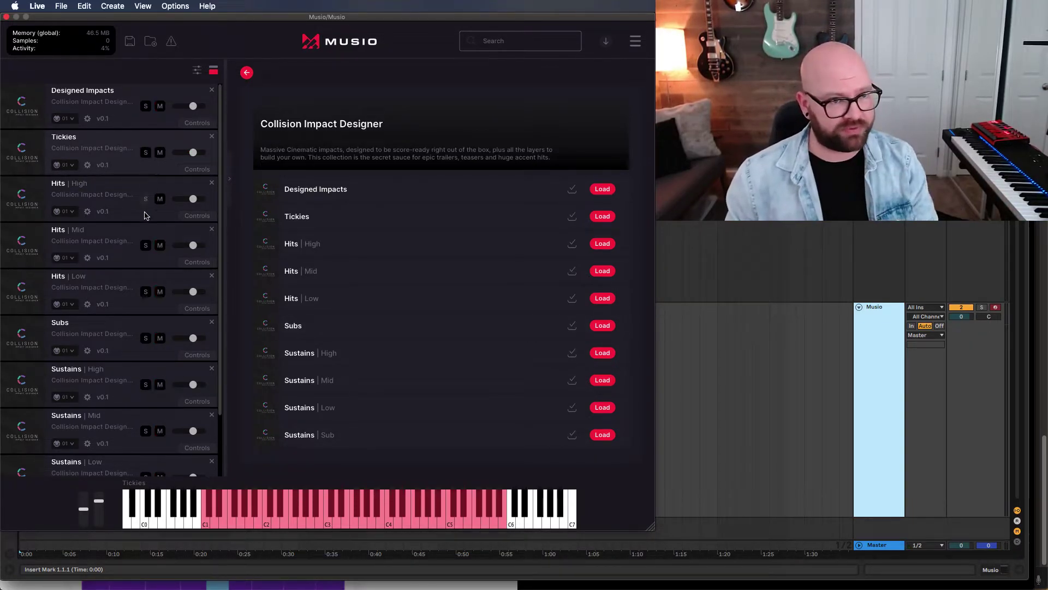
click(146, 200)
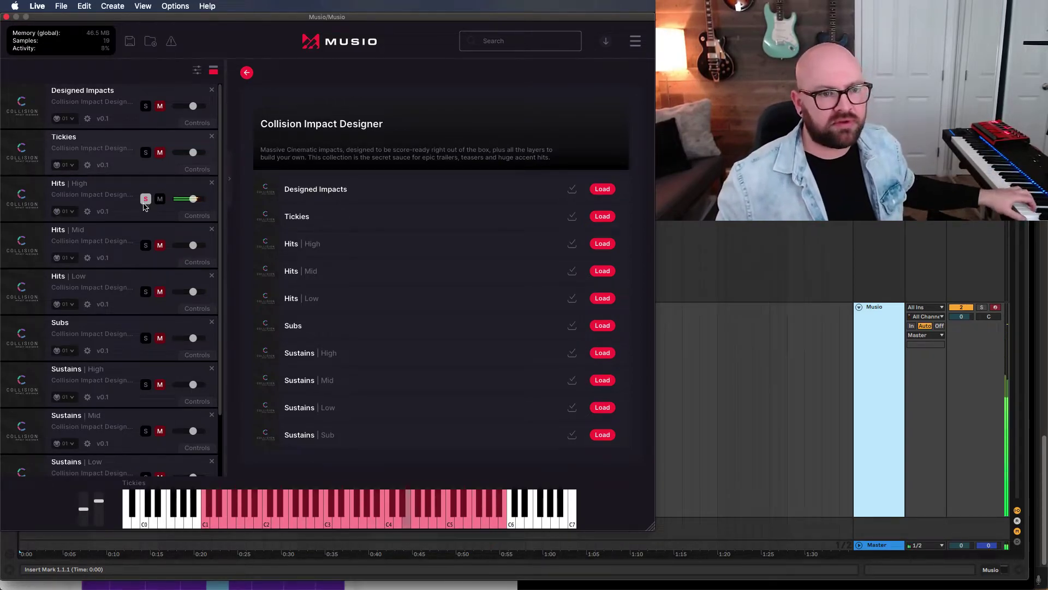
click(146, 199)
click(146, 245)
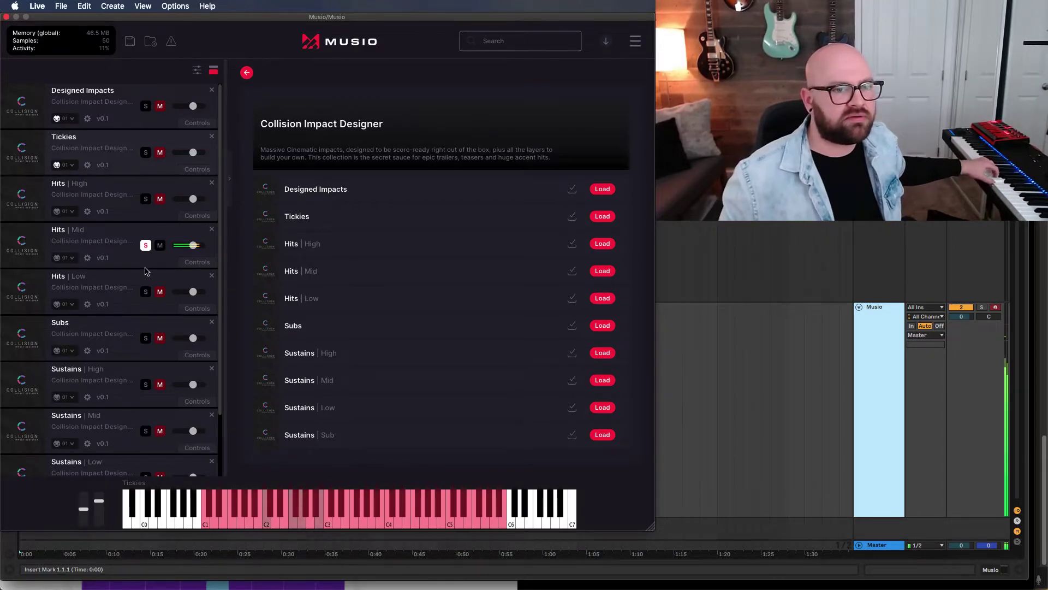
click(146, 245)
click(145, 293)
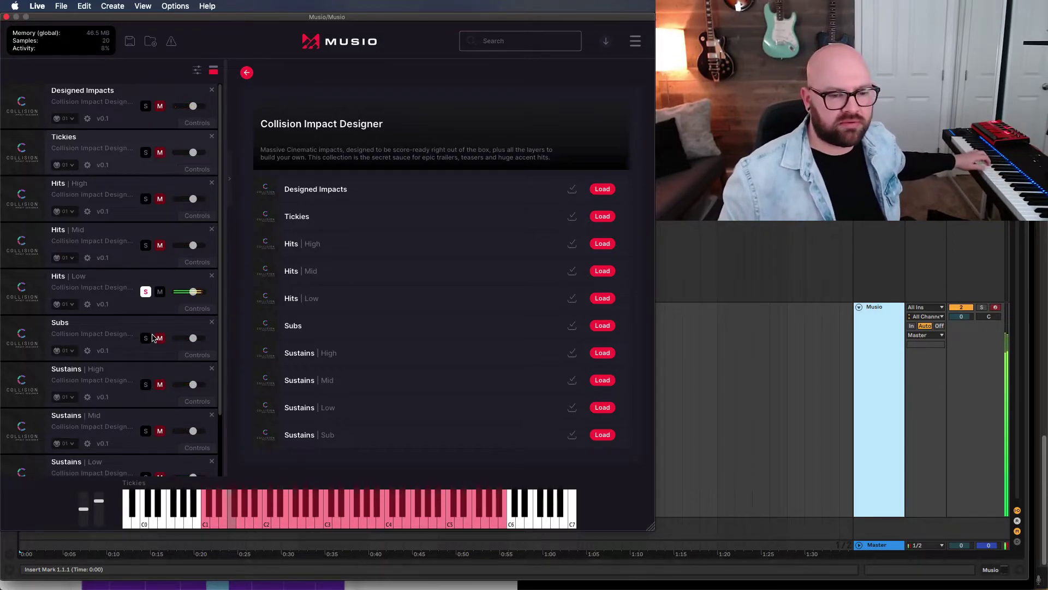
click(146, 291)
click(146, 338)
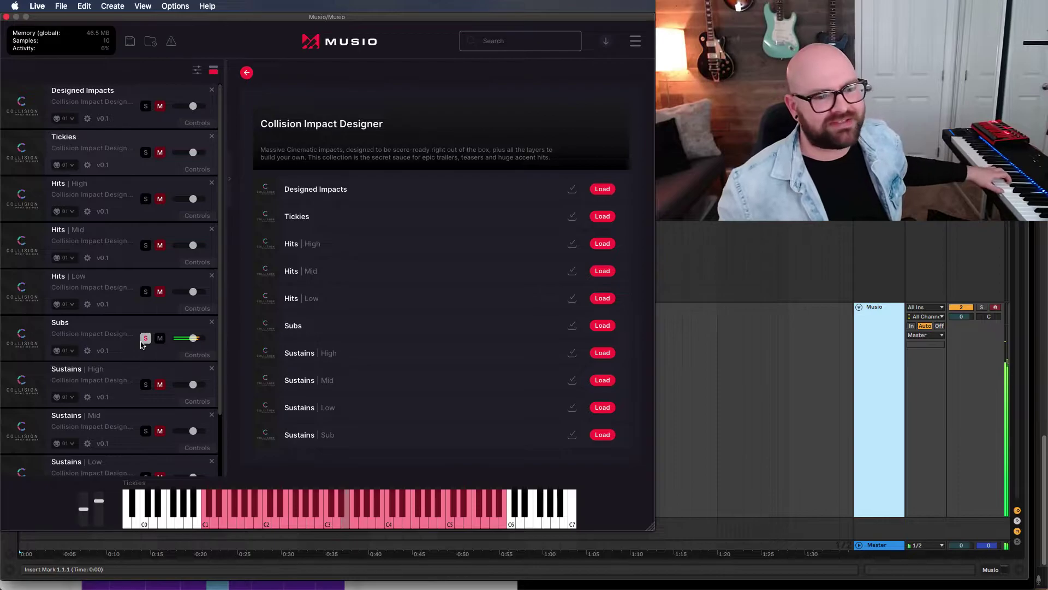
click(146, 338)
Step: Solo Sustains High, Mid, Low and Sub in turn, then return to Kontakt's Collision
scroll(104, 327, down, 3)
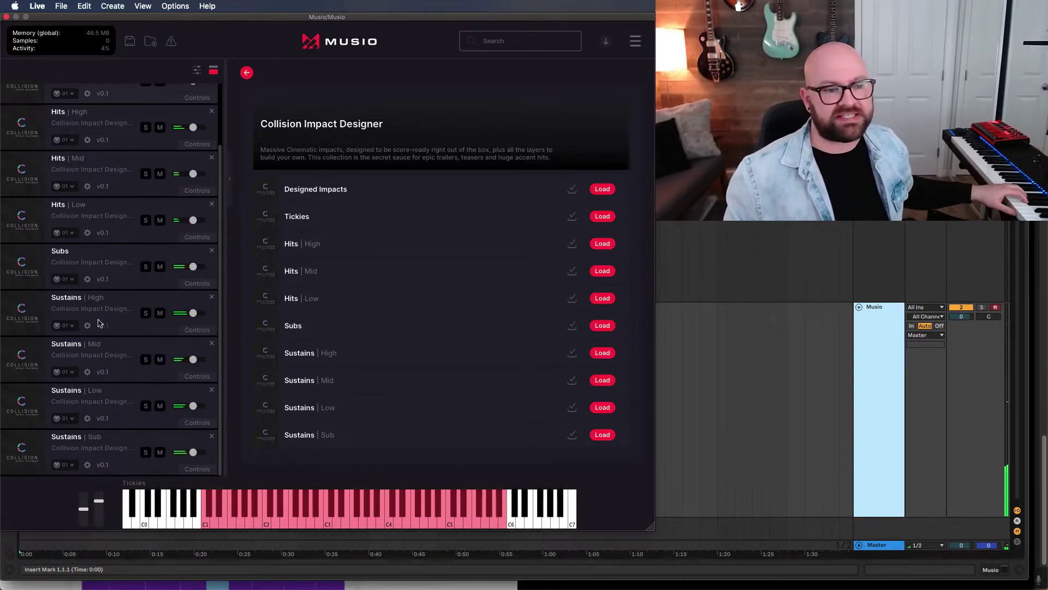
click(115, 303)
click(146, 313)
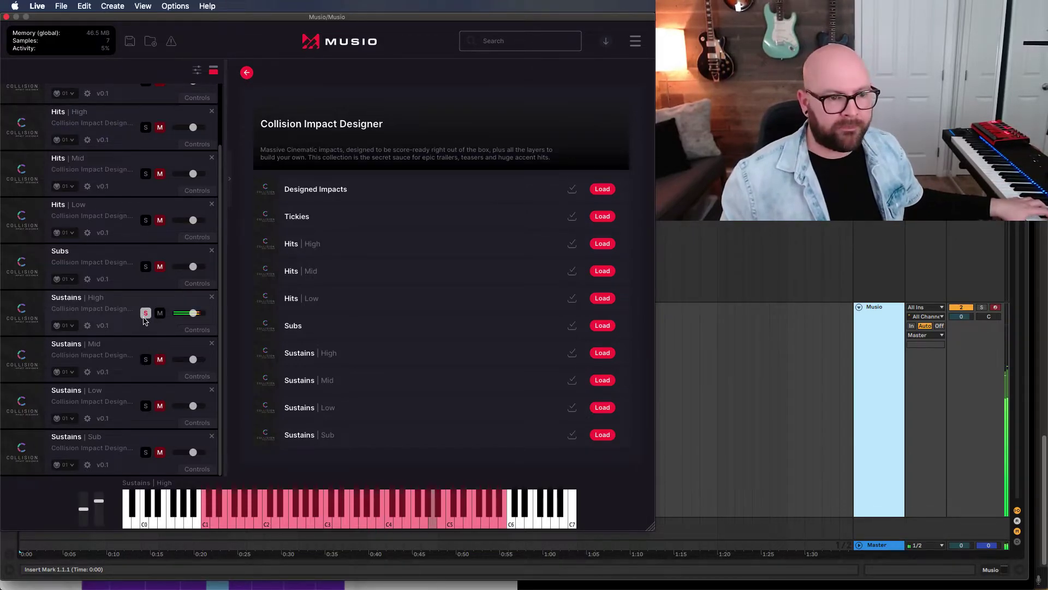
click(146, 313)
click(146, 359)
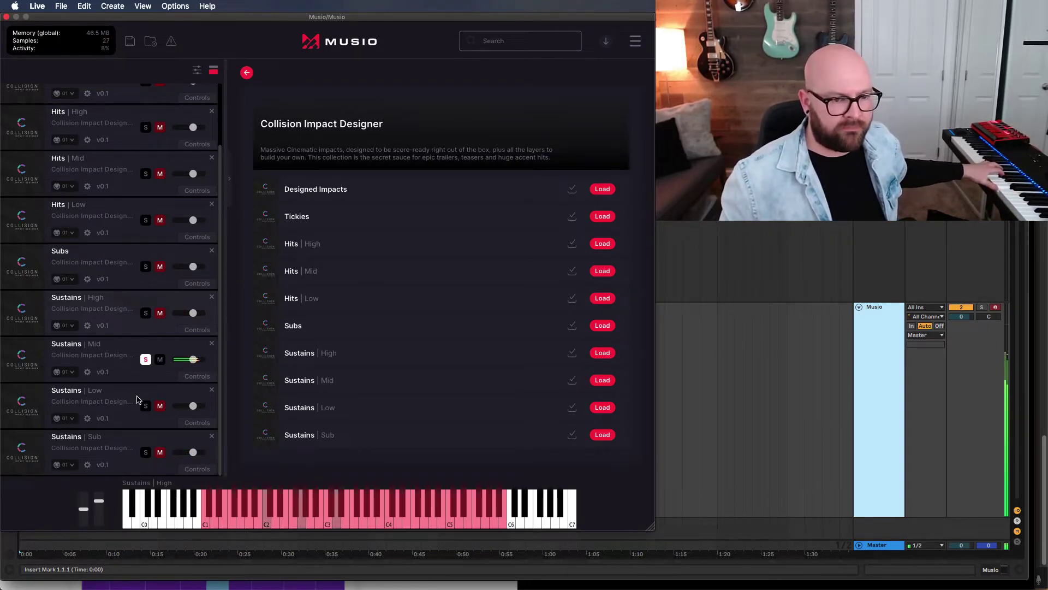
click(146, 359)
click(146, 406)
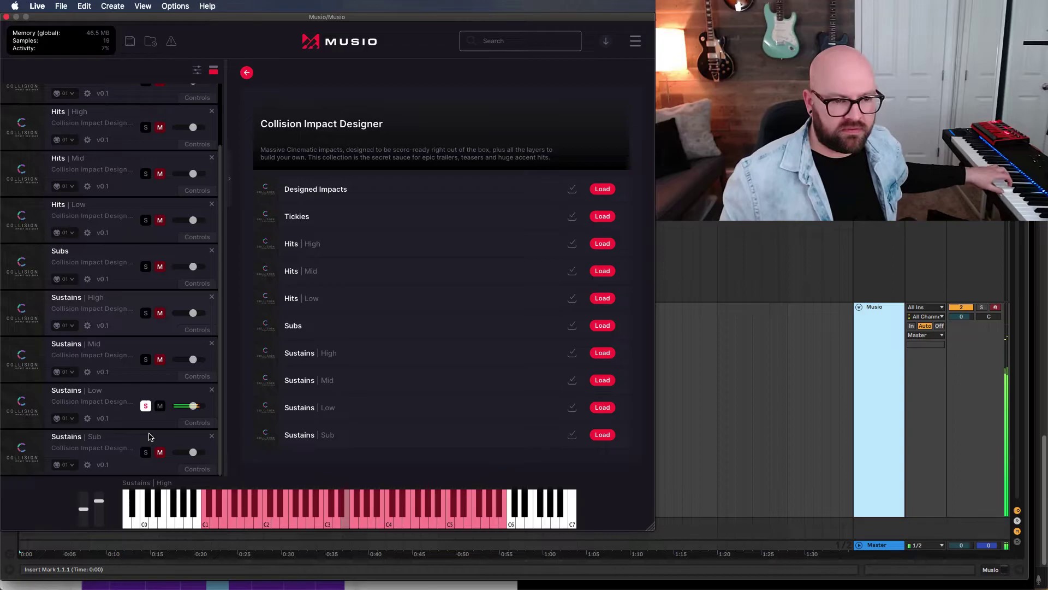
click(145, 405)
click(145, 452)
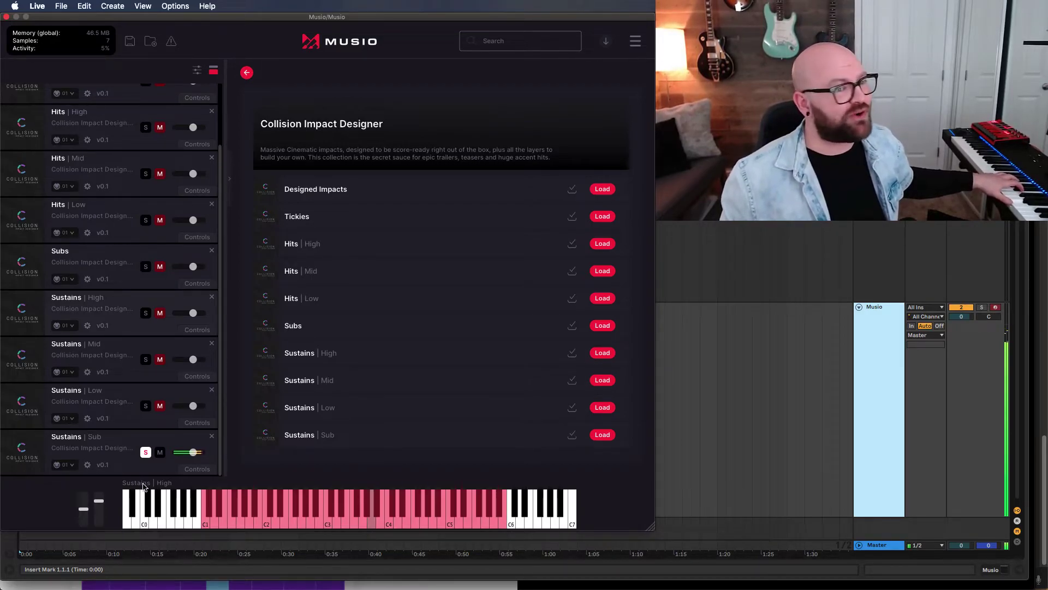
click(145, 453)
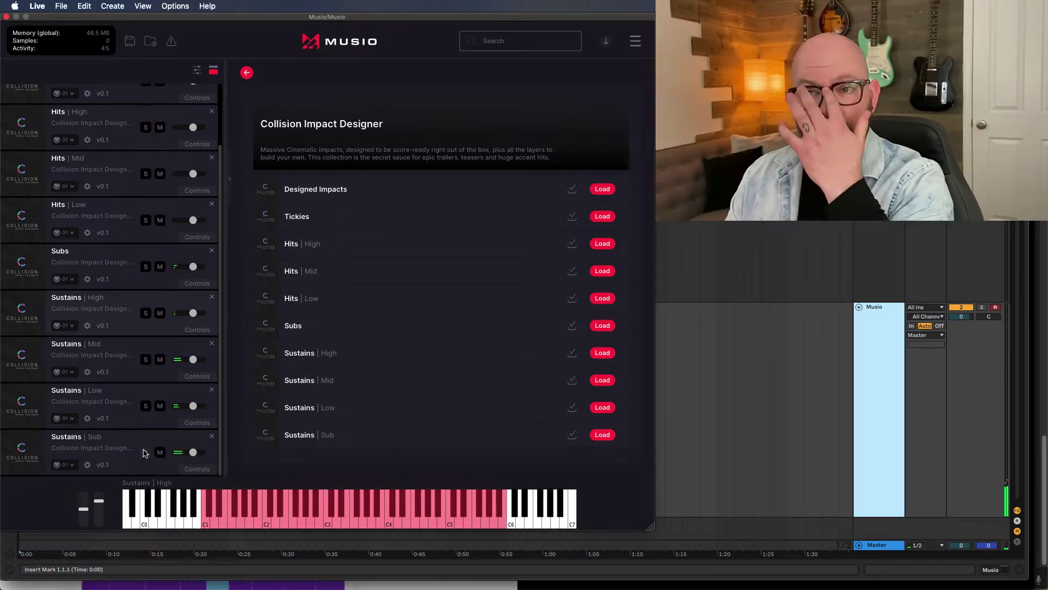
click(883, 222)
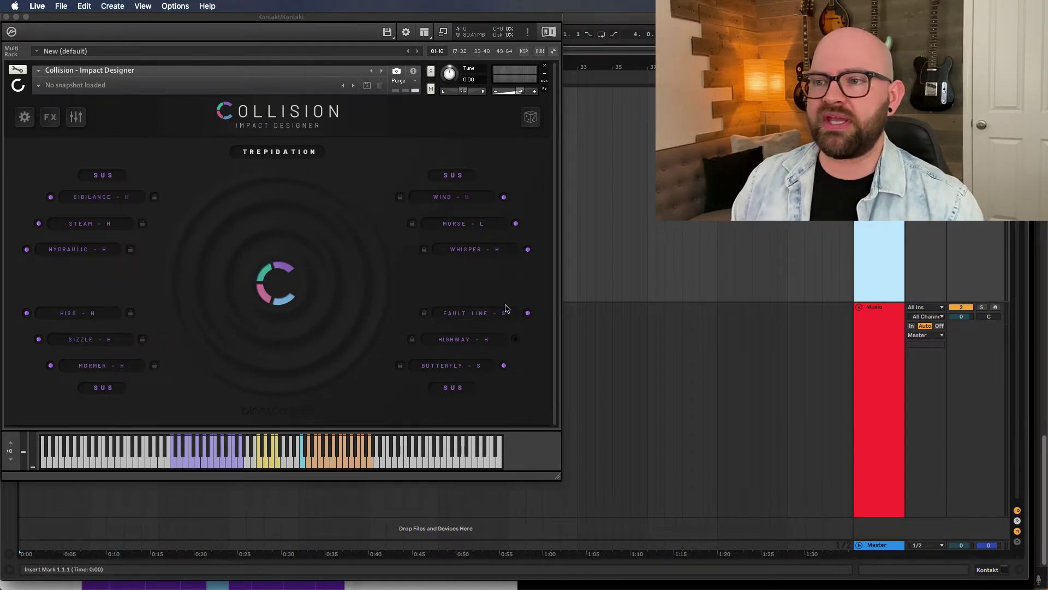
Step: Cycle a Collision layer slot from TICK to SUB, then bring up Musio's Collision patches
click(470, 391)
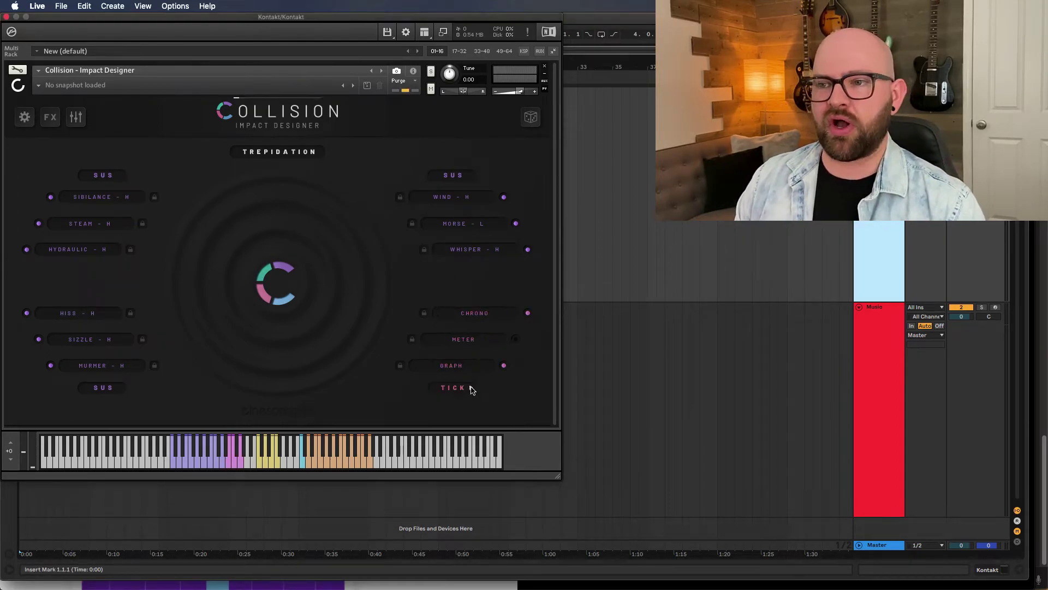
click(471, 174)
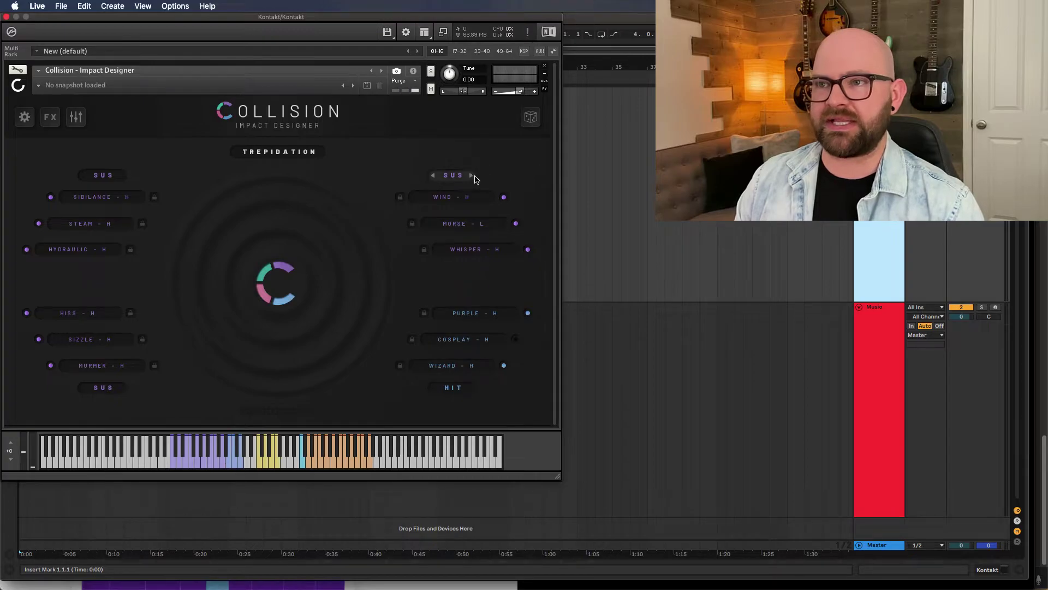
click(432, 179)
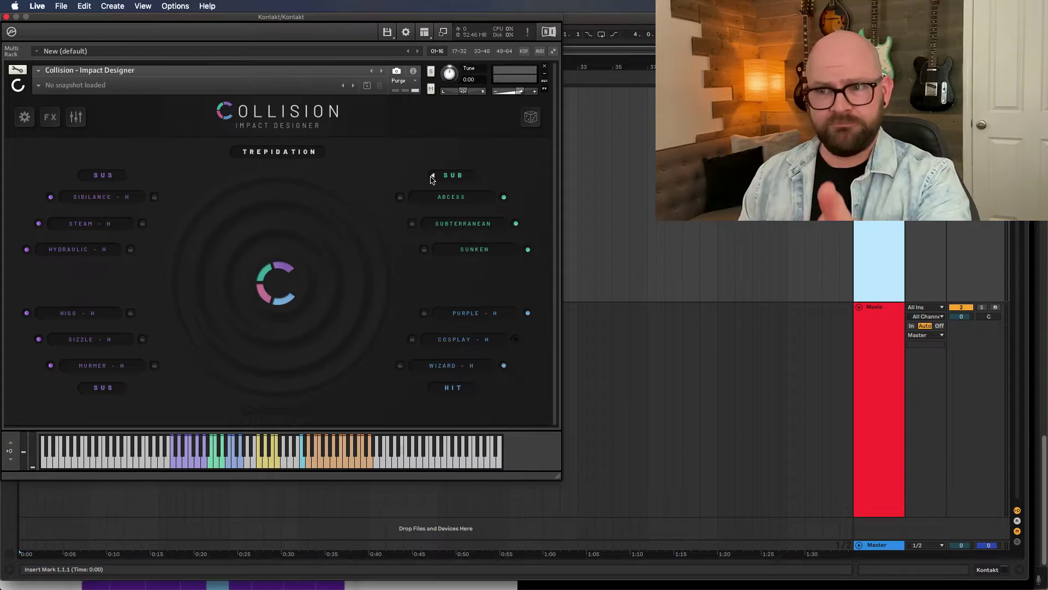
click(874, 343)
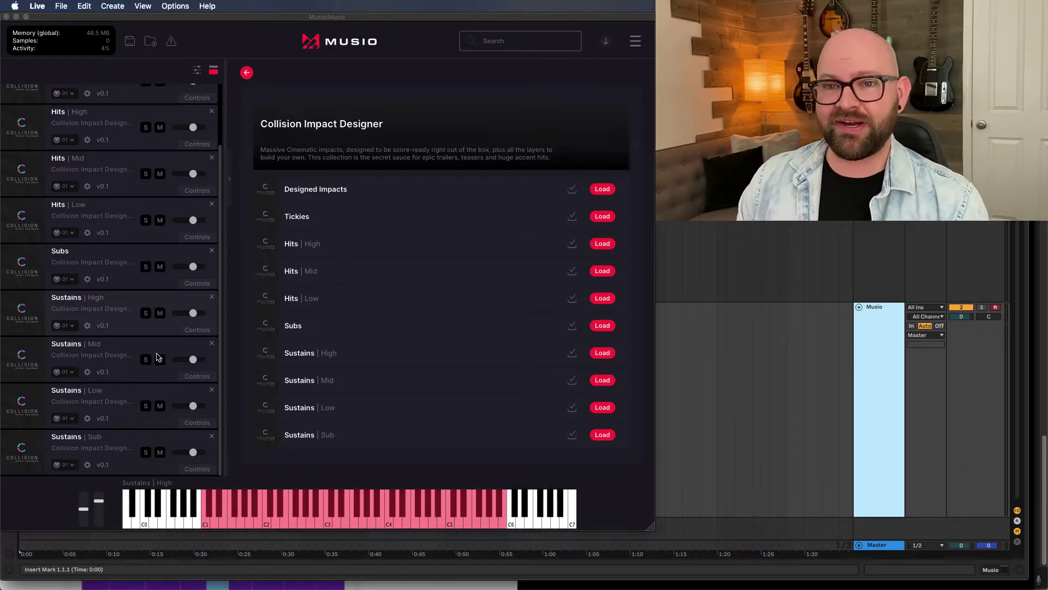
Step: Solo the four Sustains layers and lower the High, Low and Mid volumes
scroll(154, 358, up, 1)
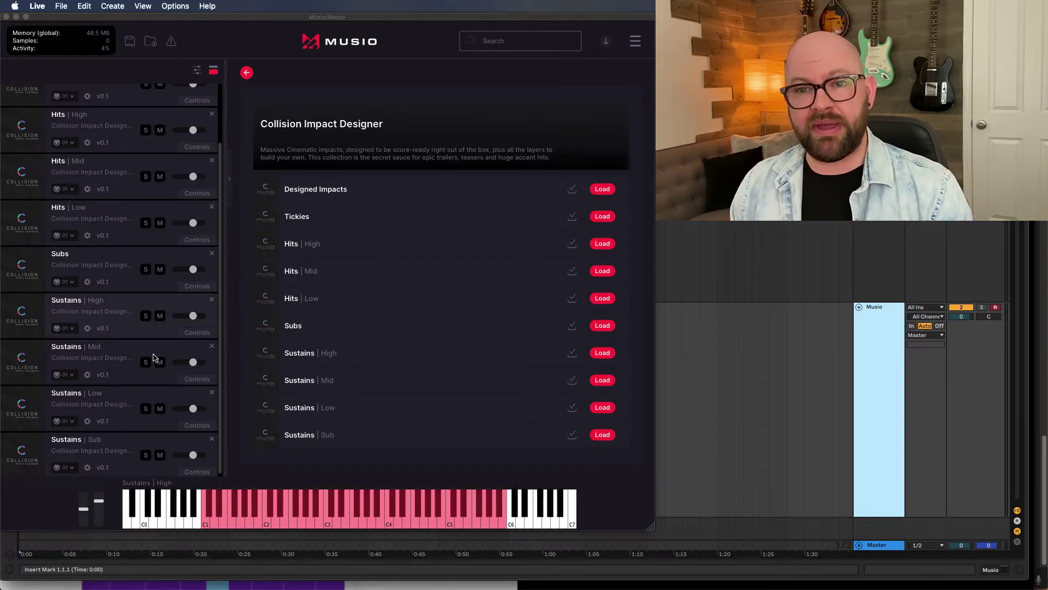
click(145, 315)
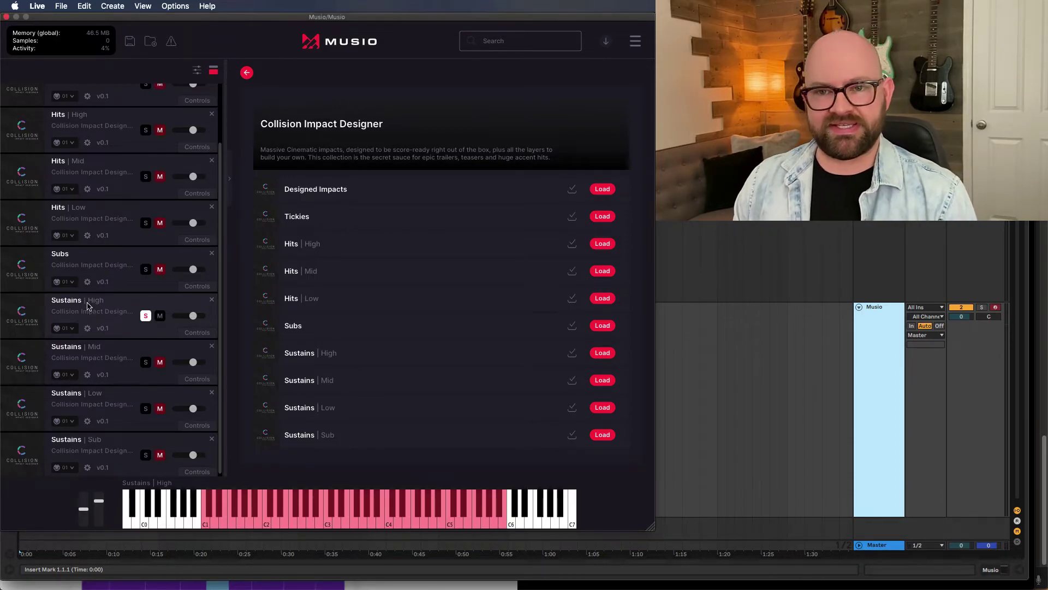
click(145, 362)
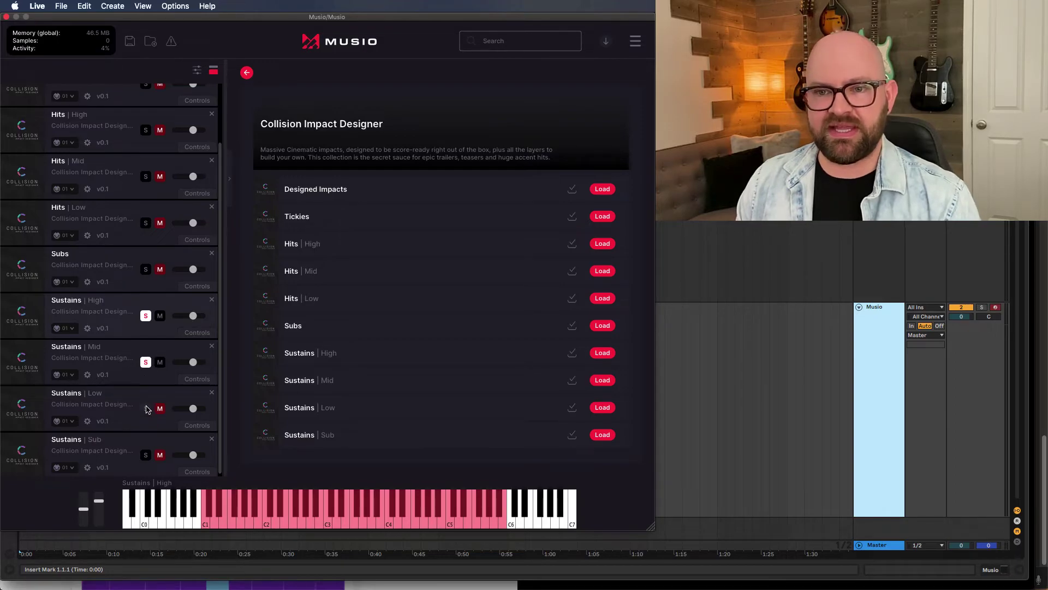
click(145, 409)
click(145, 454)
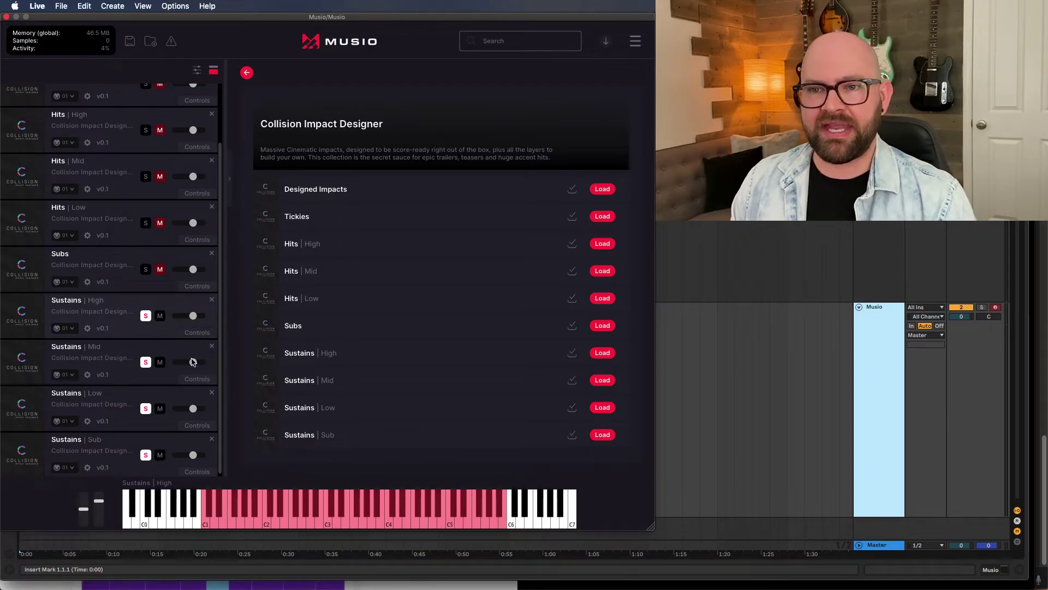
drag(193, 319, 179, 321)
drag(194, 409, 187, 413)
drag(193, 362, 184, 363)
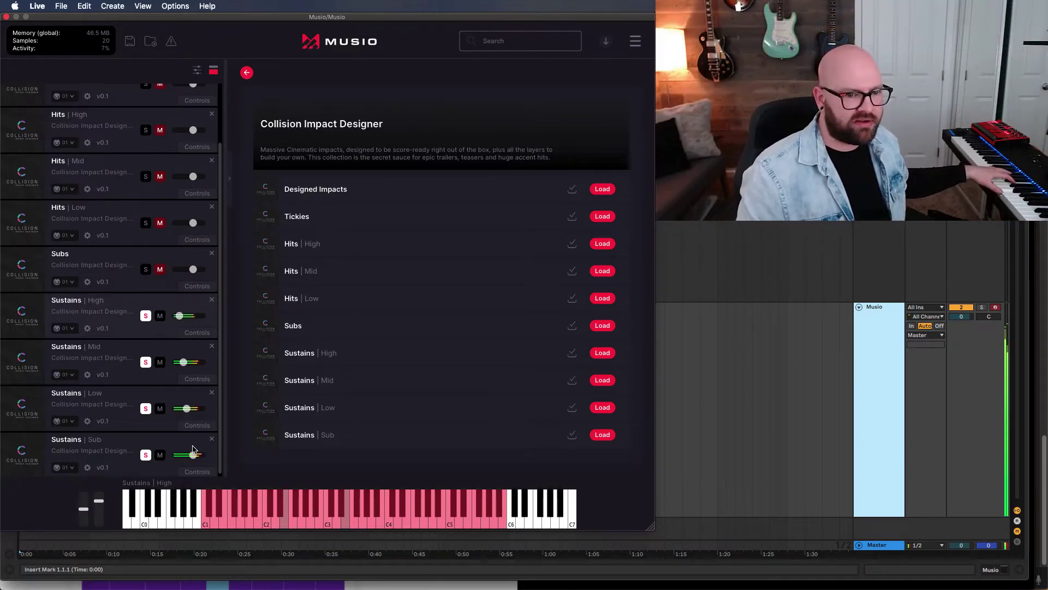
Step: Fine-tune the Sustains High and Mid volumes, then unsolo all four Sustains layers
drag(180, 316, 182, 317)
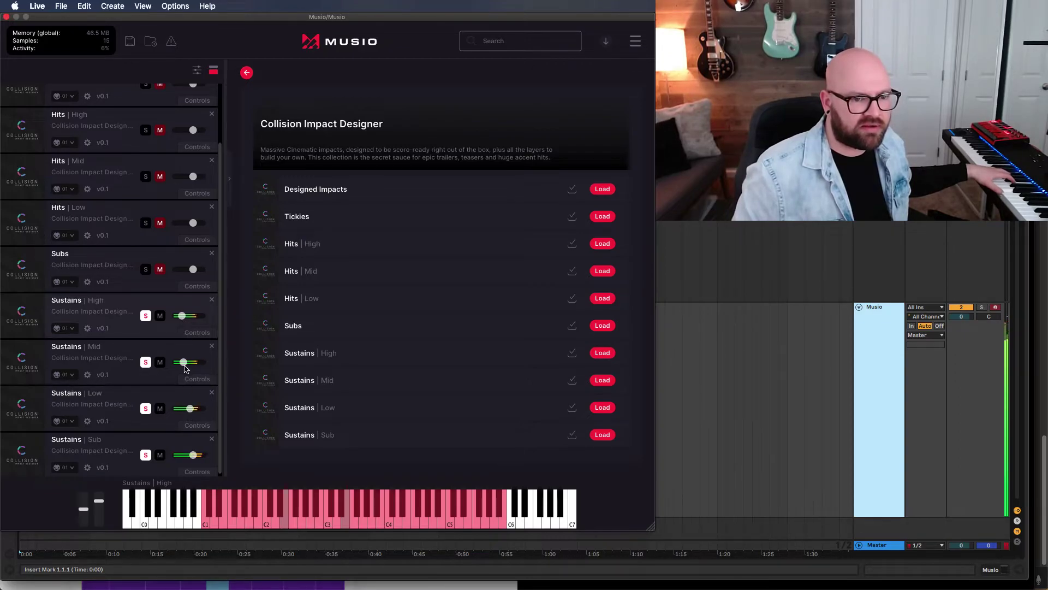
drag(185, 369, 189, 395)
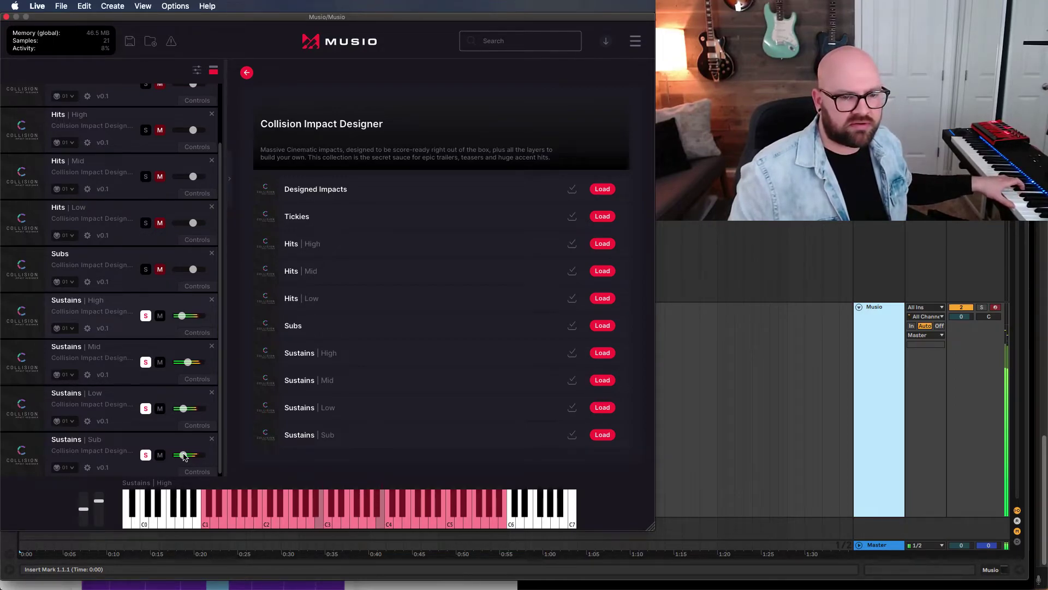
drag(181, 317, 186, 317)
drag(188, 362, 185, 364)
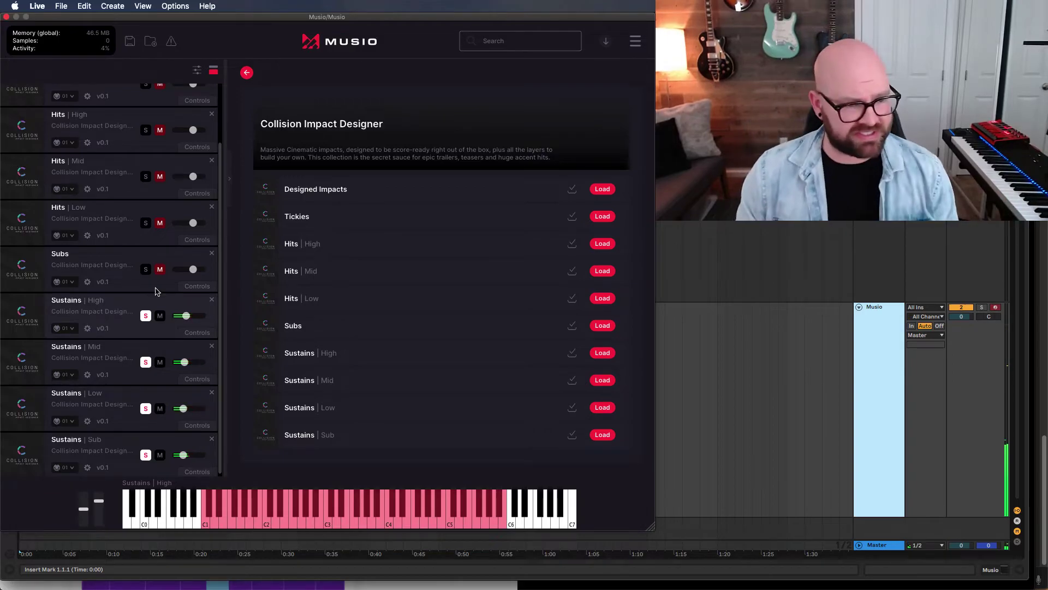
click(146, 316)
click(146, 362)
click(145, 408)
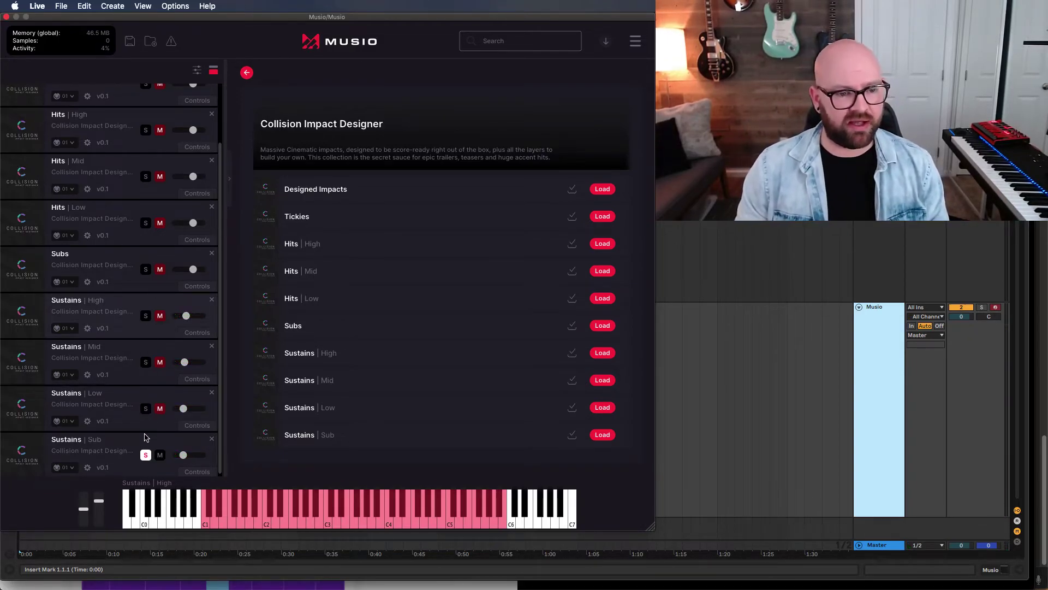
click(146, 455)
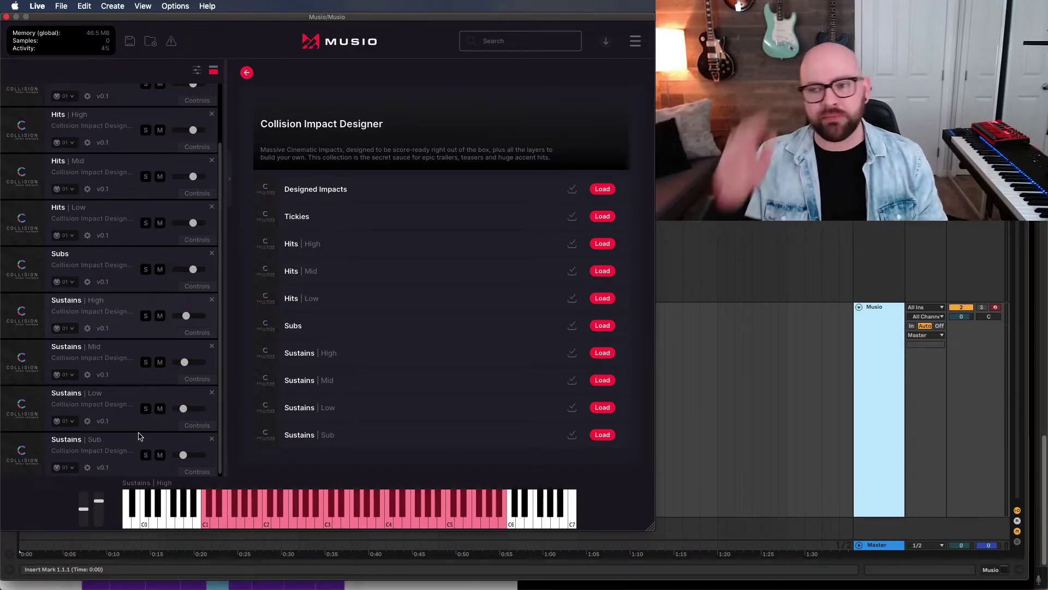
Step: Solo Sustains High, Subs, Hits Low, Mid, High and Tickies together, then toggle the Subs solo
scroll(166, 395, up, 3)
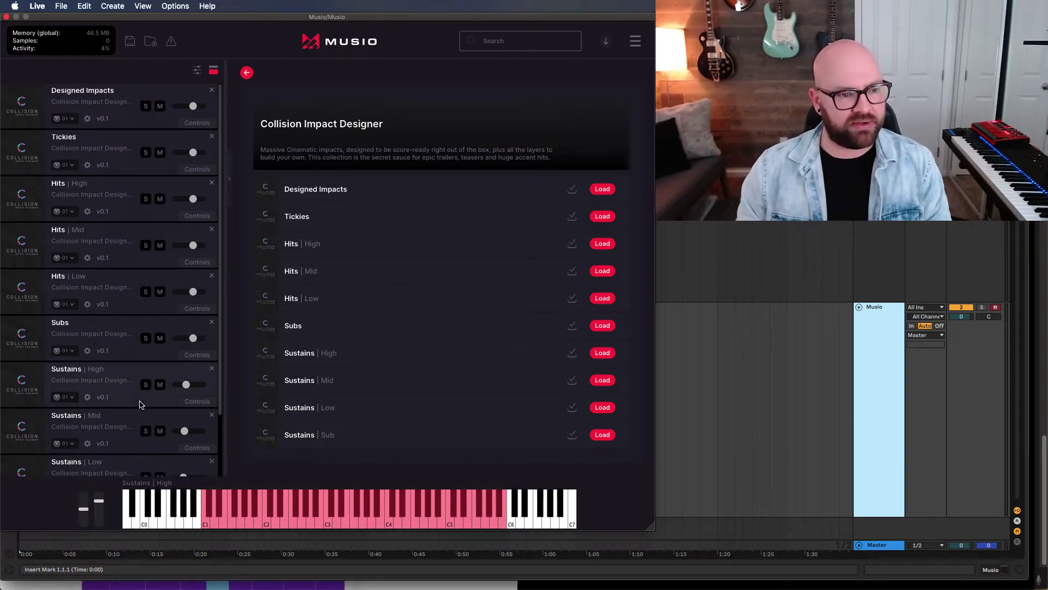
click(146, 384)
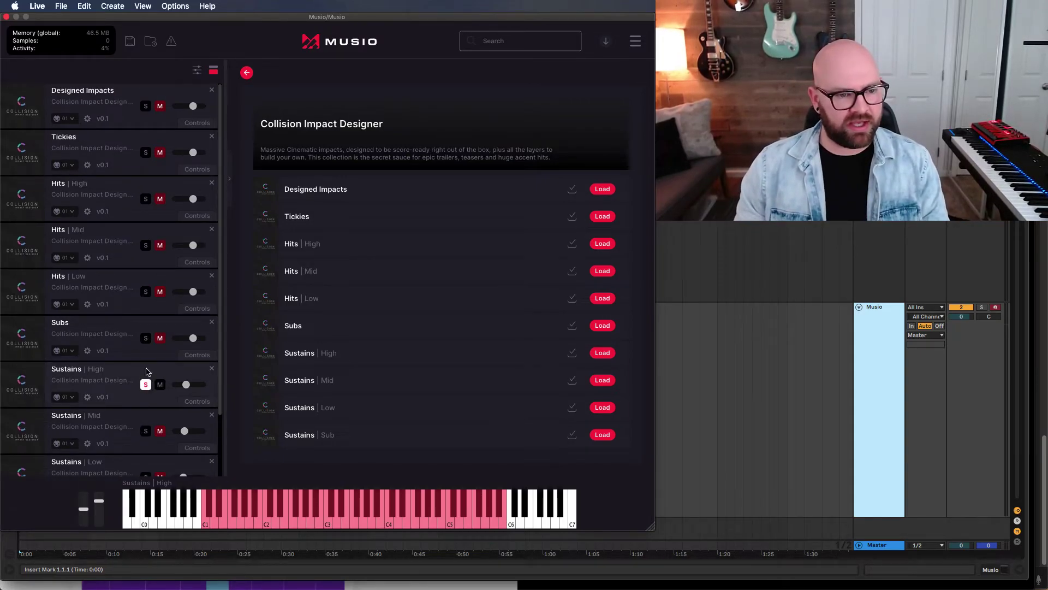
click(146, 338)
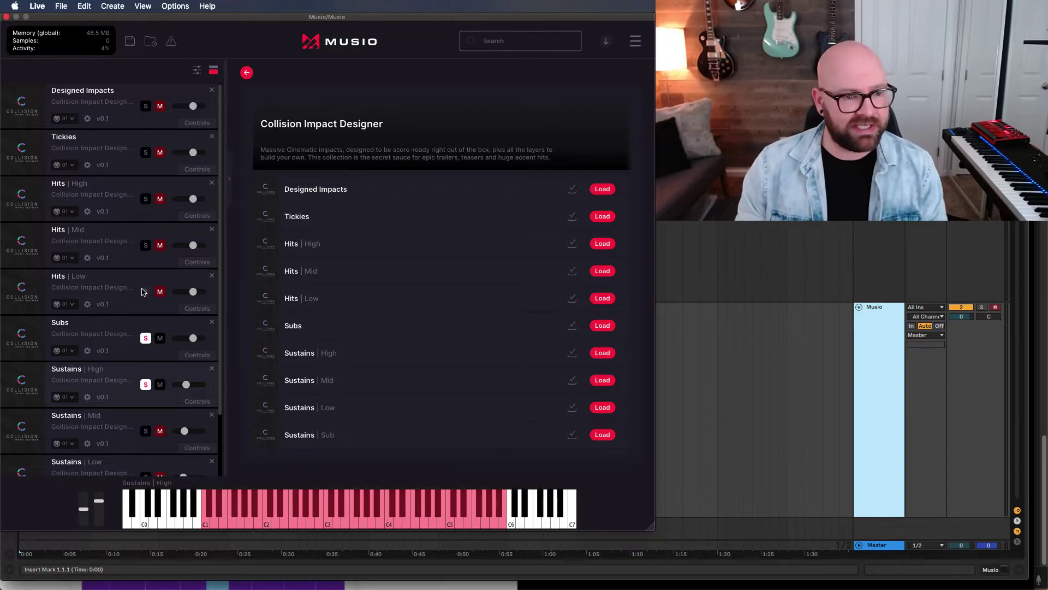
click(146, 291)
click(146, 245)
click(145, 199)
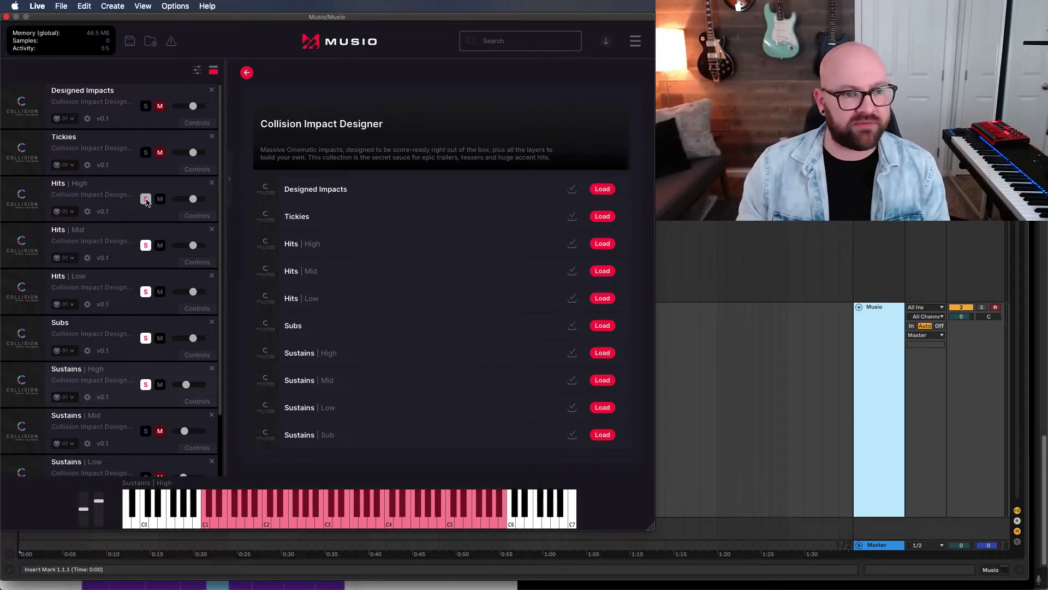
click(145, 152)
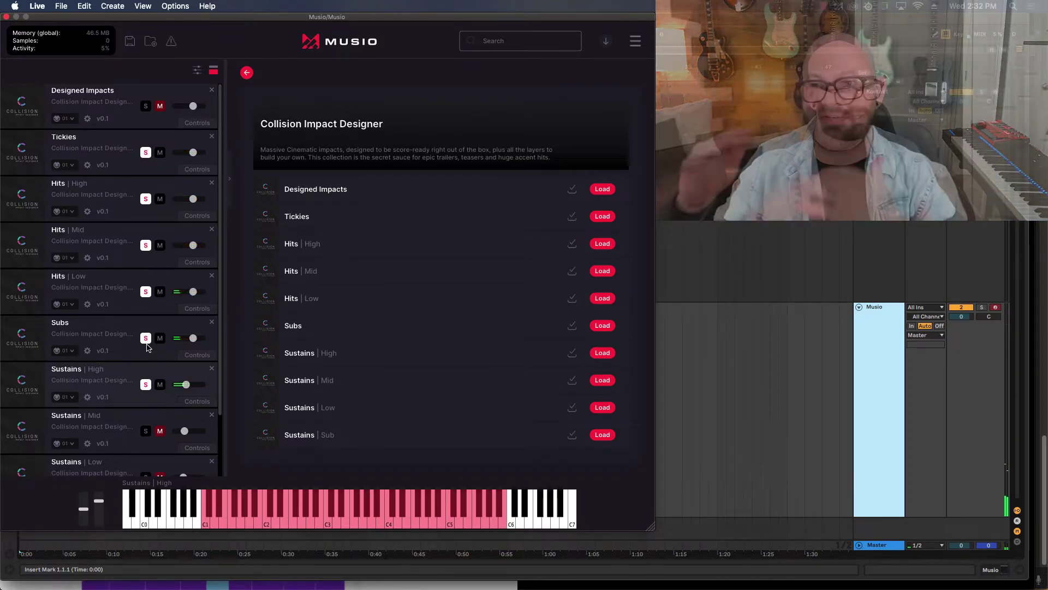
click(149, 338)
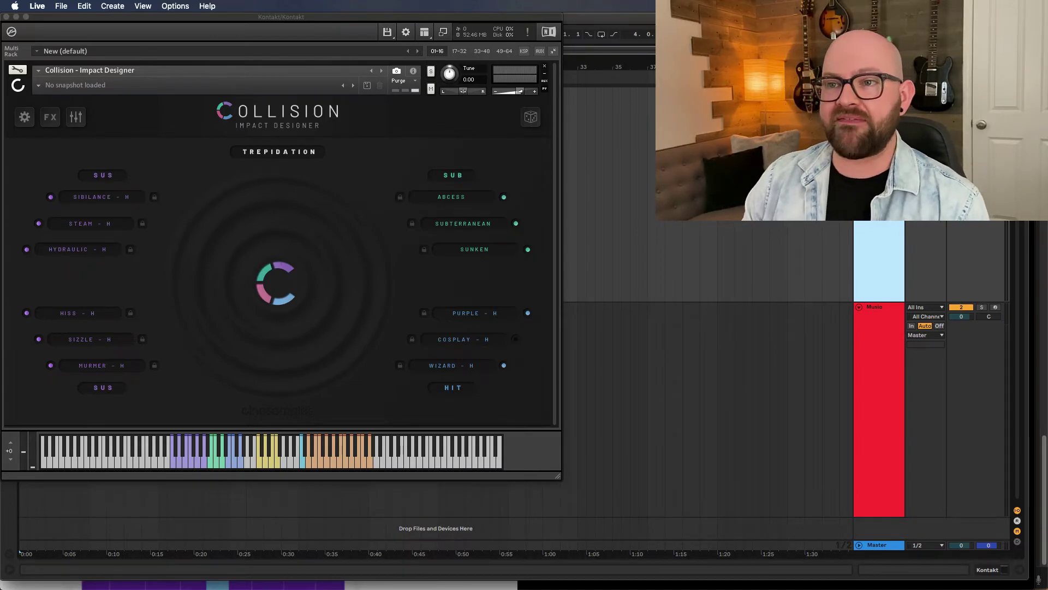
Step: Show the Trepidation preset's effects page with its master buses and FX chain
click(50, 117)
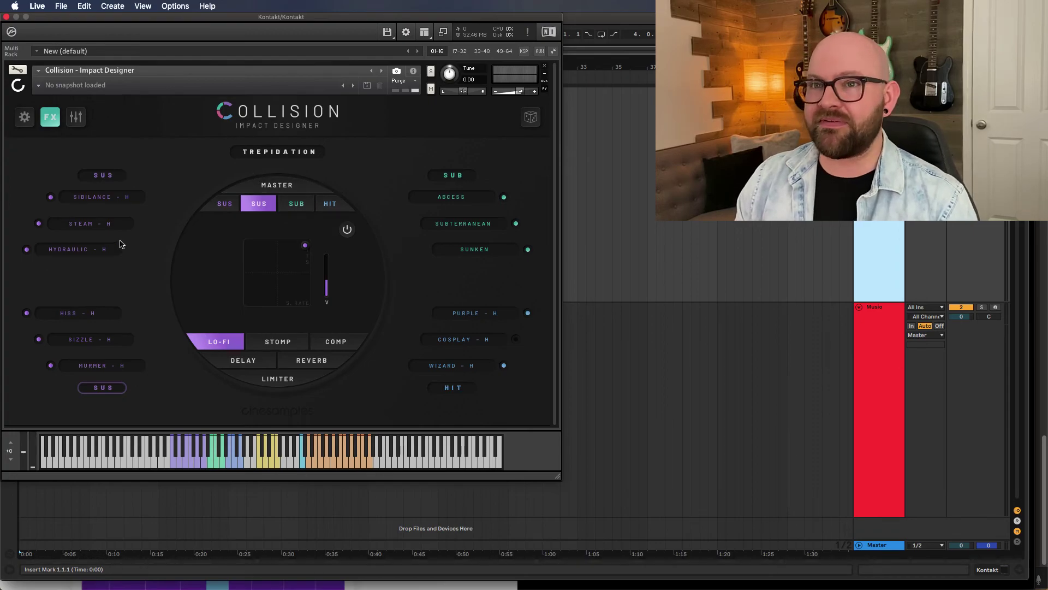
Step: Open the ABCESS Sub layer's source editing page showing its LFO waveform
click(24, 116)
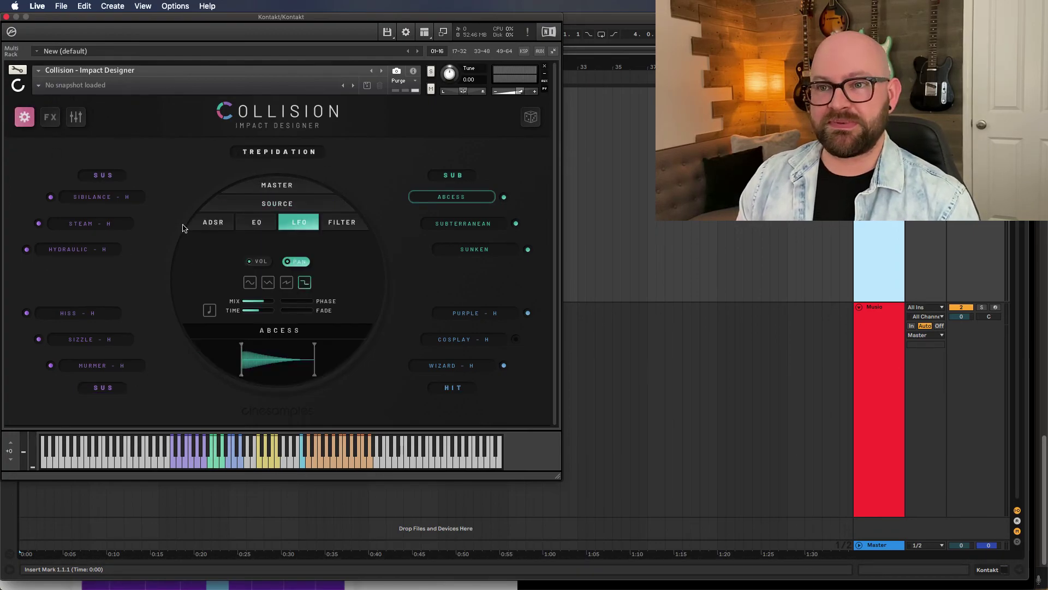